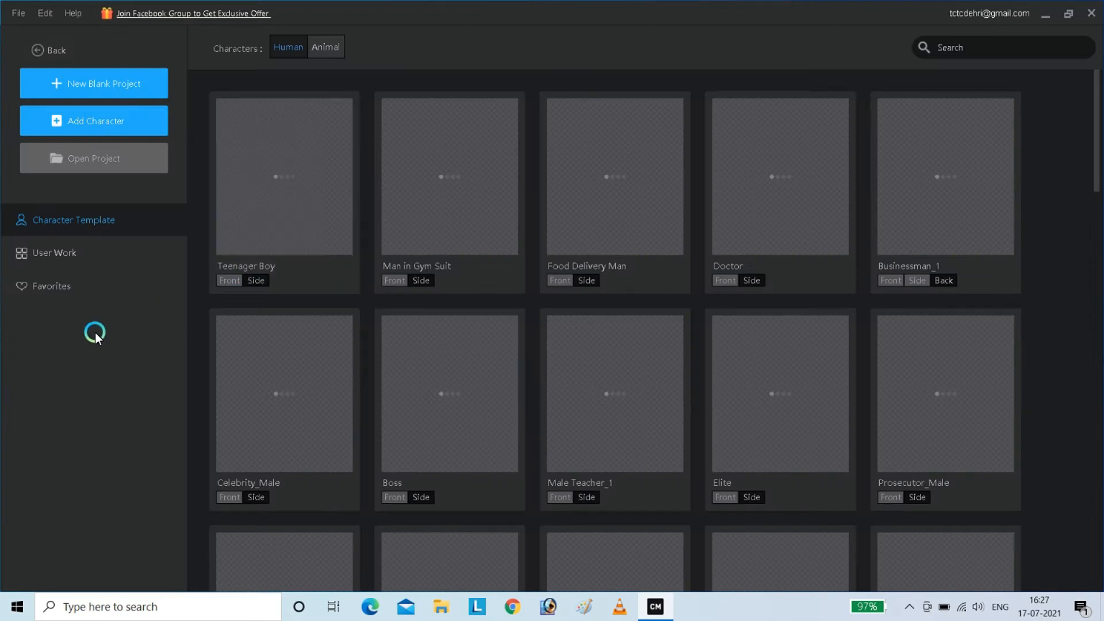
# Open the Deer project from the User Work collection
pyautogui.click(60, 257)
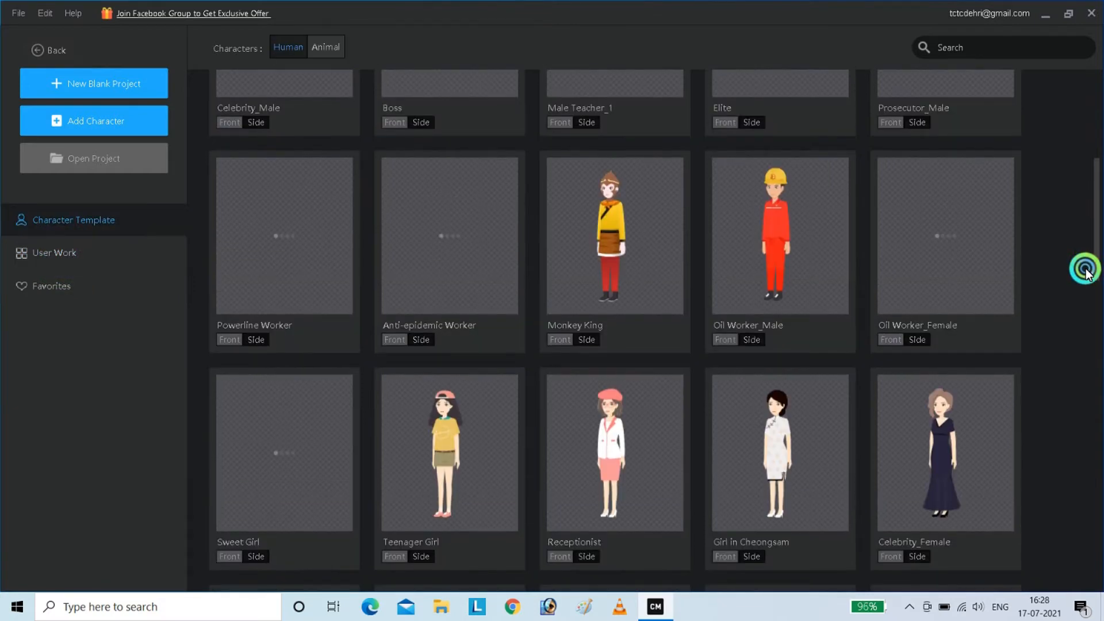
pyautogui.scroll(-1, 1085, 282)
pyautogui.moveTo(1089, 298); pyautogui.dragTo(1097, 414)
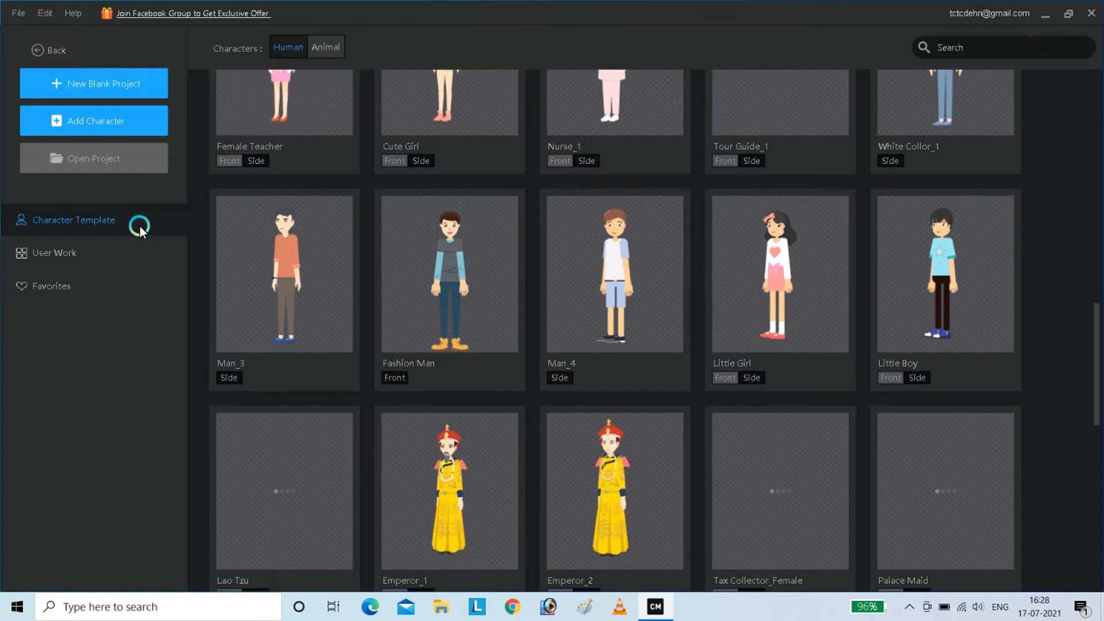
pyautogui.click(30, 249)
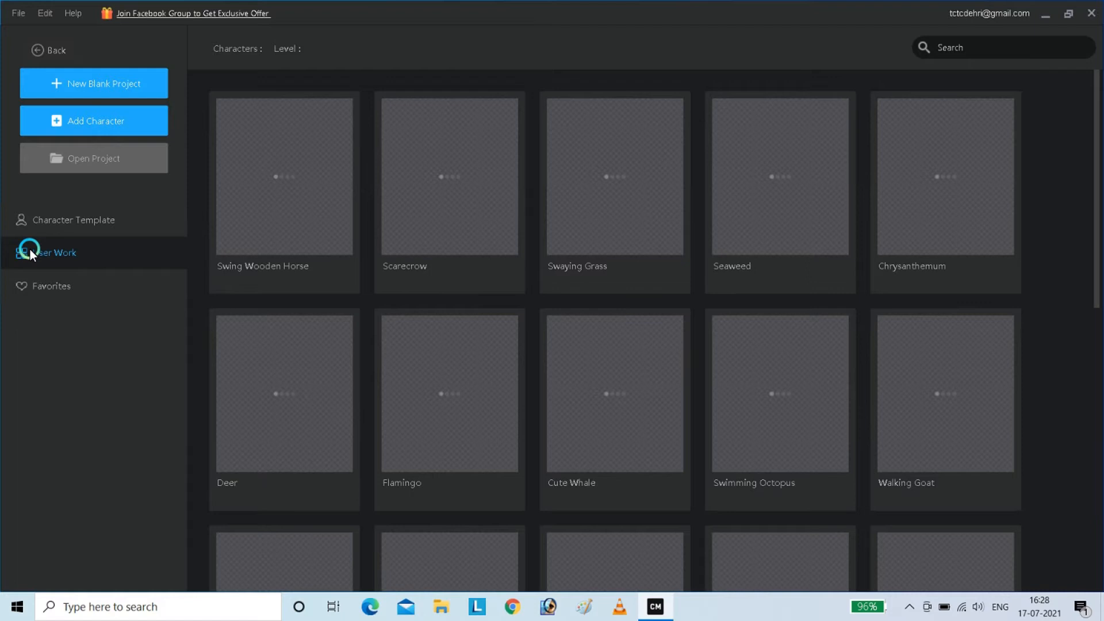
pyautogui.click(812, 132)
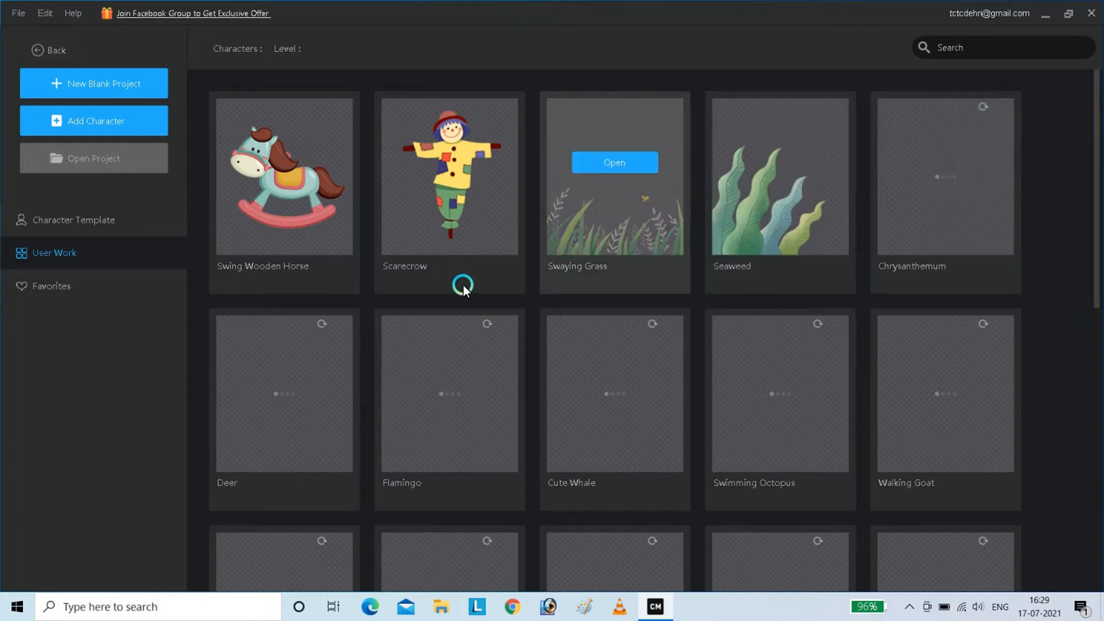
pyautogui.click(321, 323)
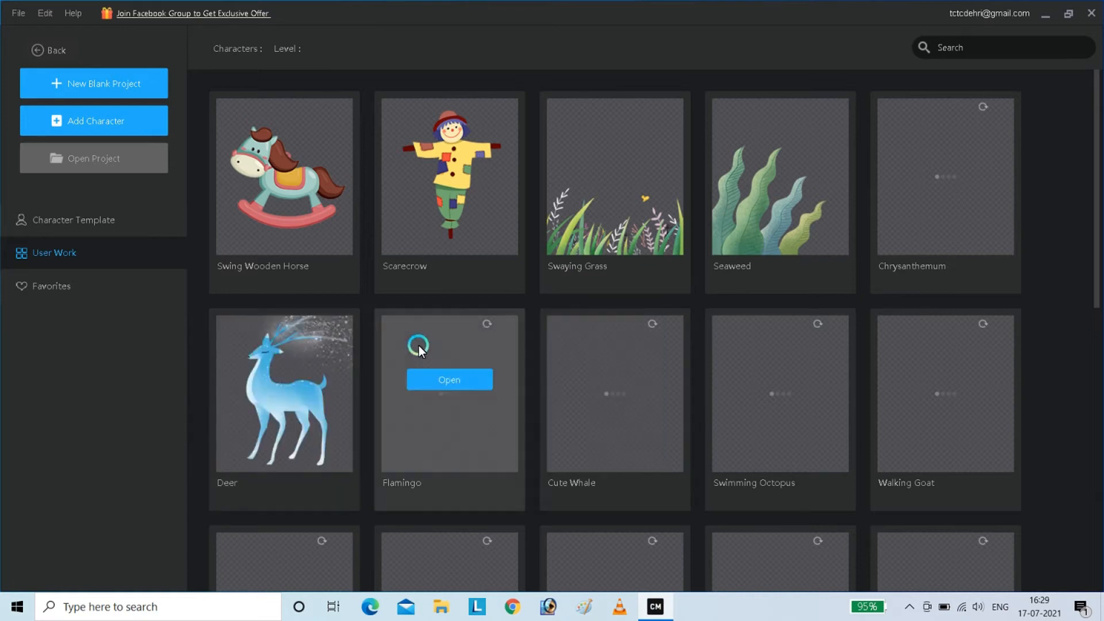
pyautogui.click(319, 344)
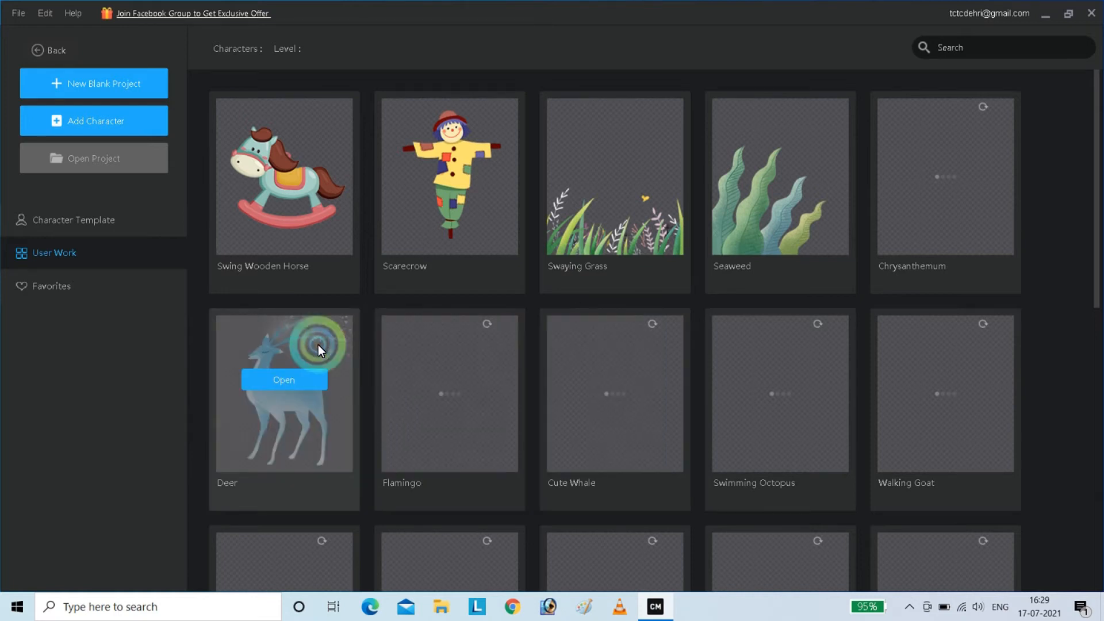
pyautogui.click(270, 373)
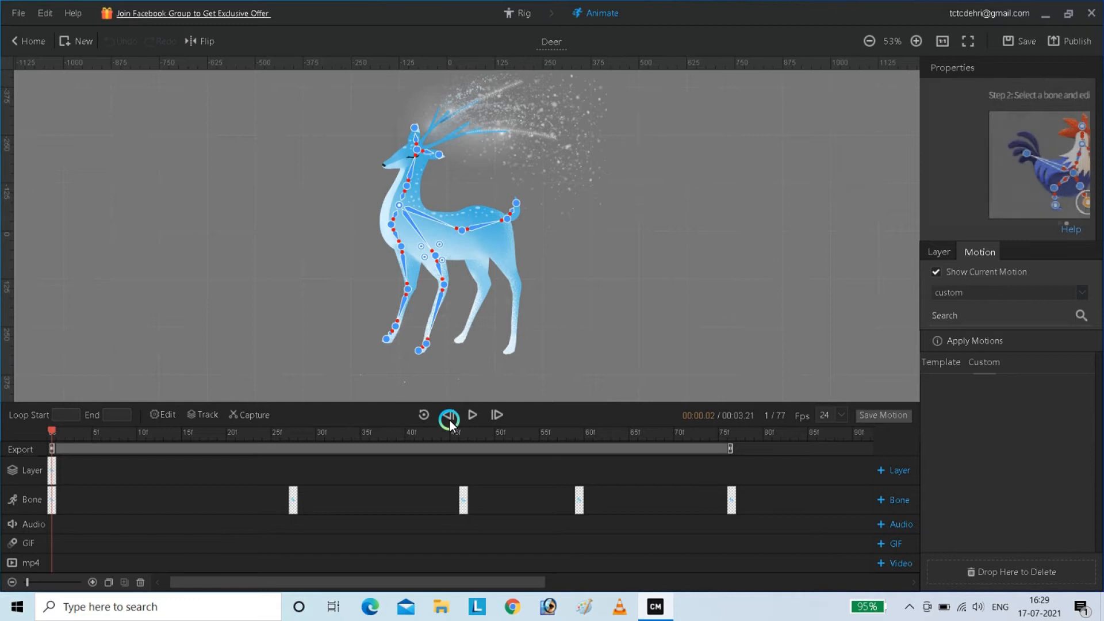
# Play and pause the deer animation to examine its existing motion
pyautogui.click(475, 413)
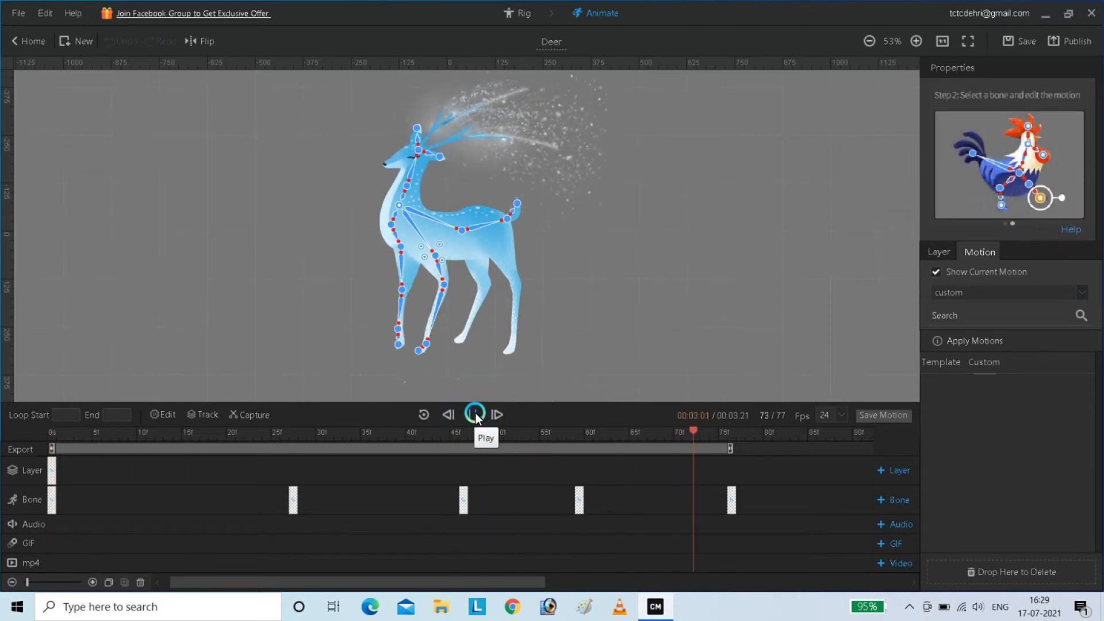
pyautogui.click(475, 413)
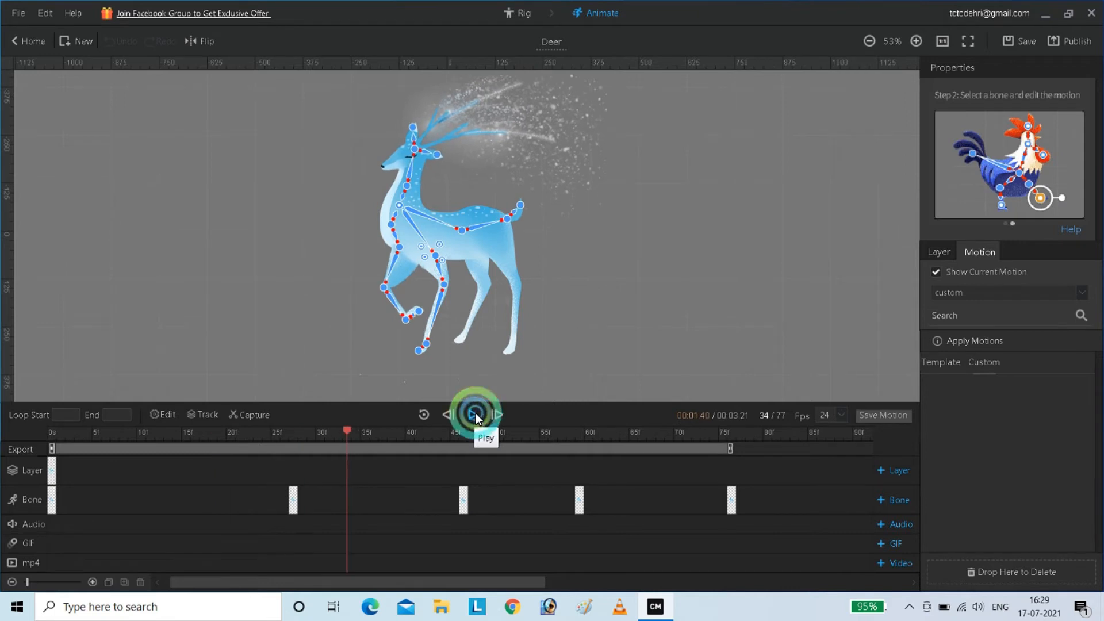
pyautogui.click(475, 413)
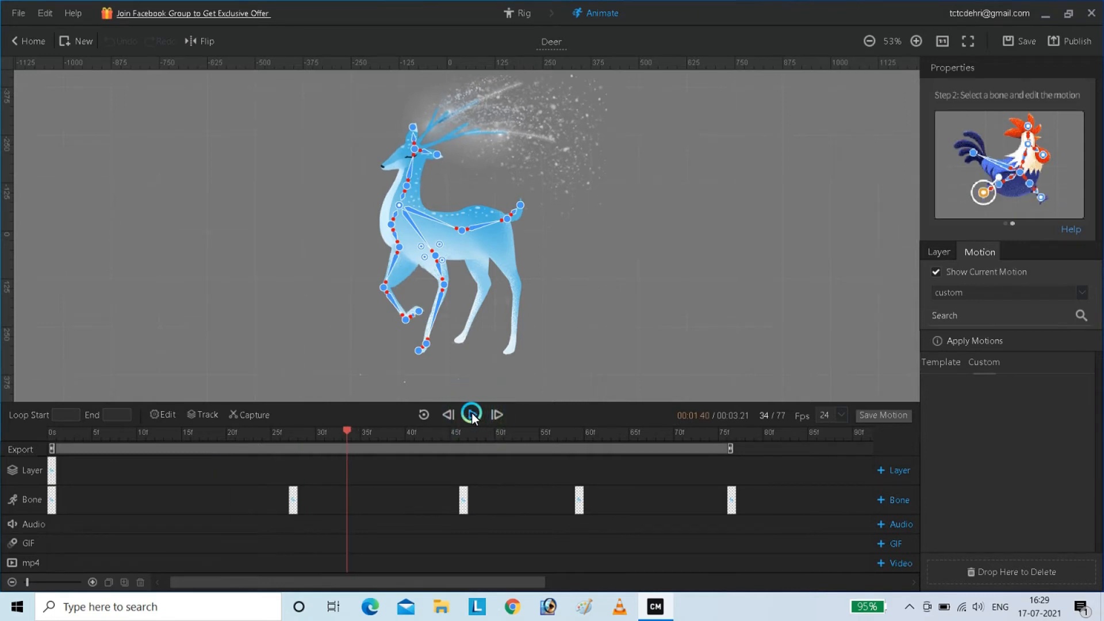
pyautogui.click(472, 413)
pyautogui.click(471, 414)
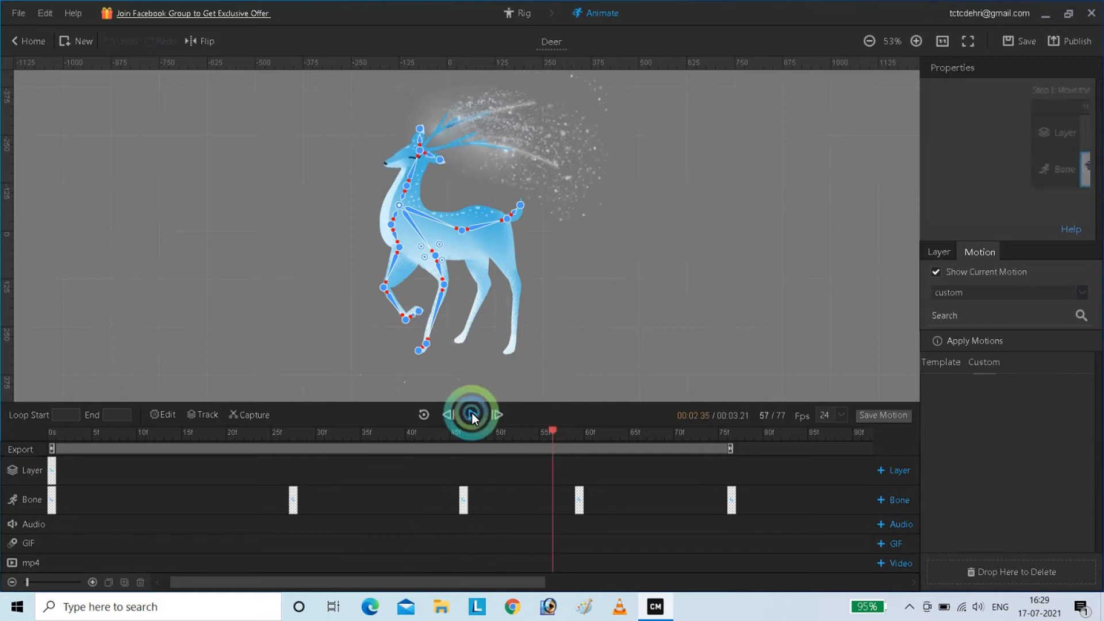
# Add a bone keyframe at frame 80, just after the deer animation's last keyframe
pyautogui.click(549, 429)
pyautogui.moveTo(548, 429); pyautogui.dragTo(733, 463)
pyautogui.click(731, 498)
pyautogui.moveTo(740, 432); pyautogui.dragTo(757, 435)
pyautogui.click(891, 498)
pyautogui.click(726, 502)
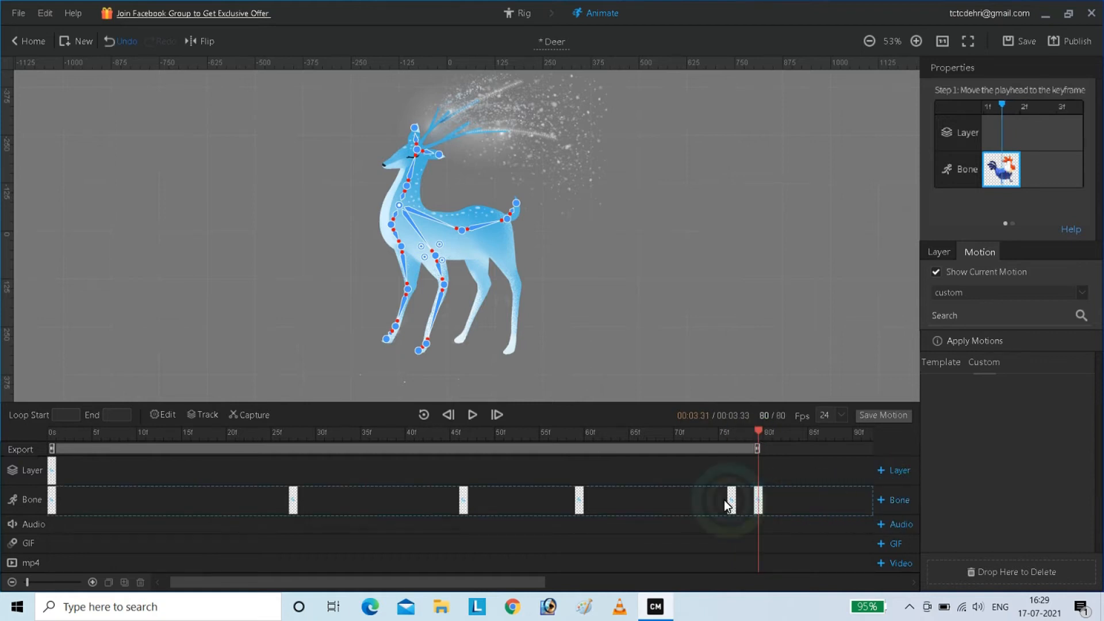
# Raise the standing front leg's hoof node (pin_83) to about X -27, Y -55 on the frame 80 keyframe
pyautogui.click(419, 351)
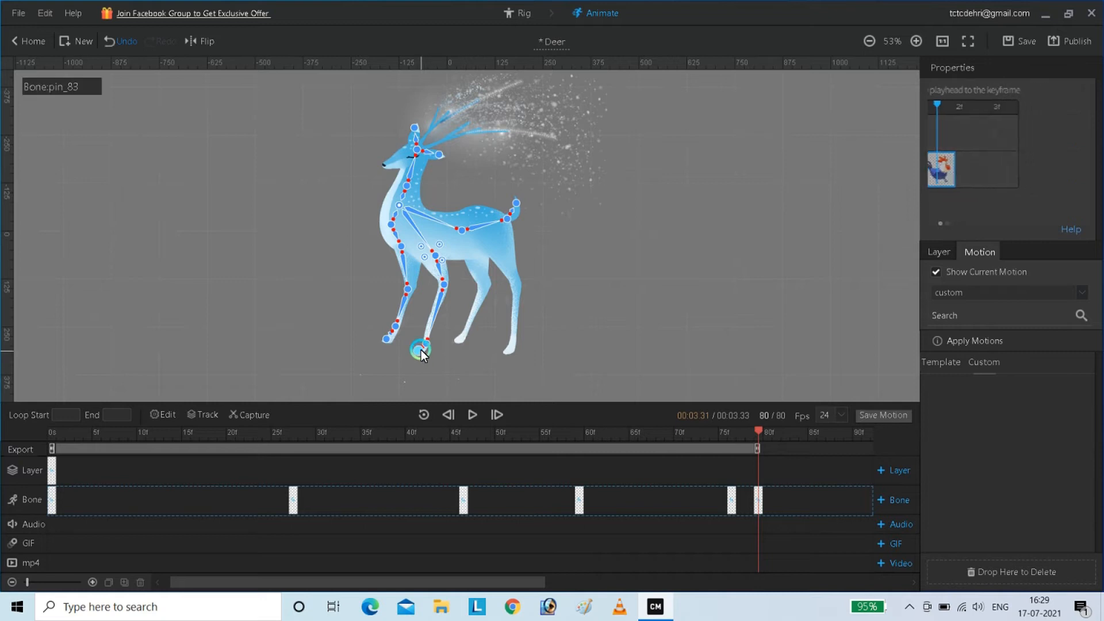
pyautogui.click(416, 327)
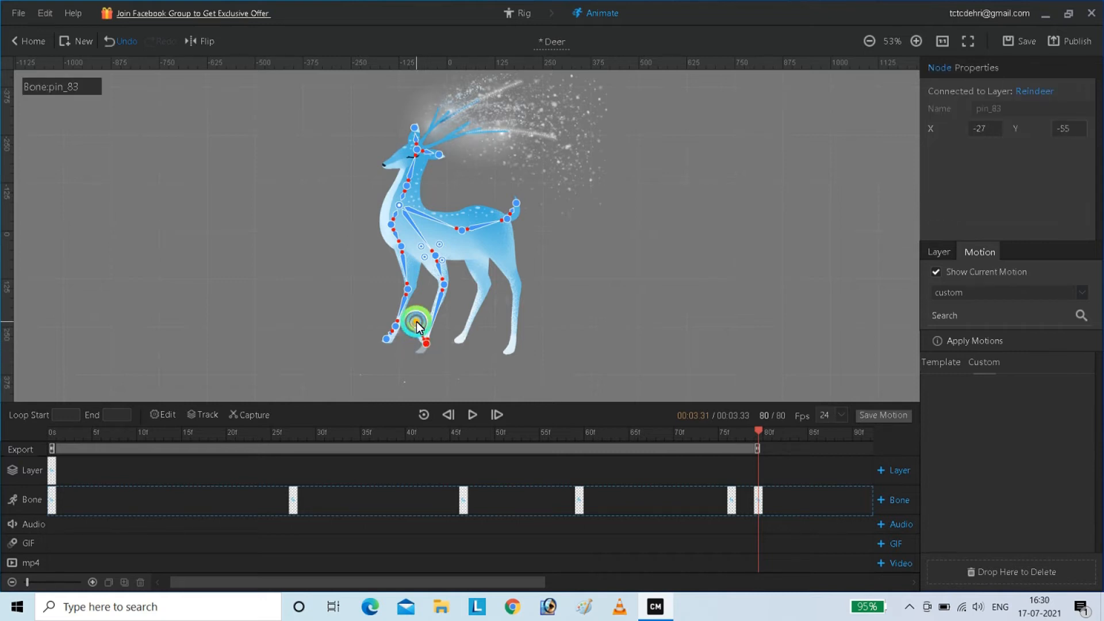
pyautogui.click(687, 449)
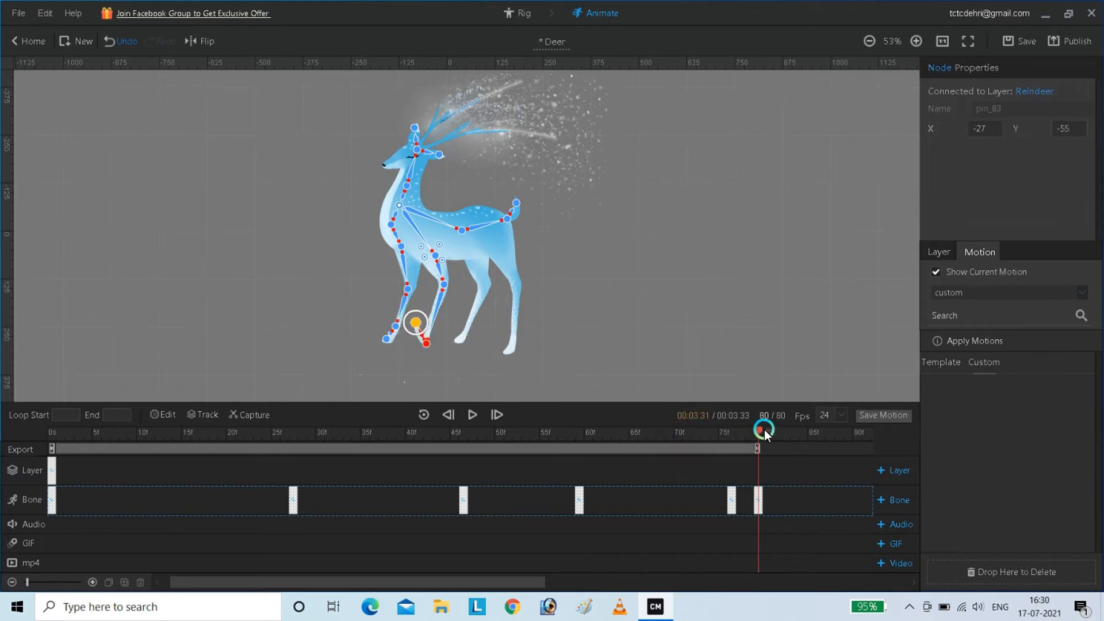
# Add a bone keyframe at frame 87 and lower the front hoof node to about X -33, Y 43
pyautogui.moveTo(760, 429); pyautogui.dragTo(821, 431)
pyautogui.click(890, 501)
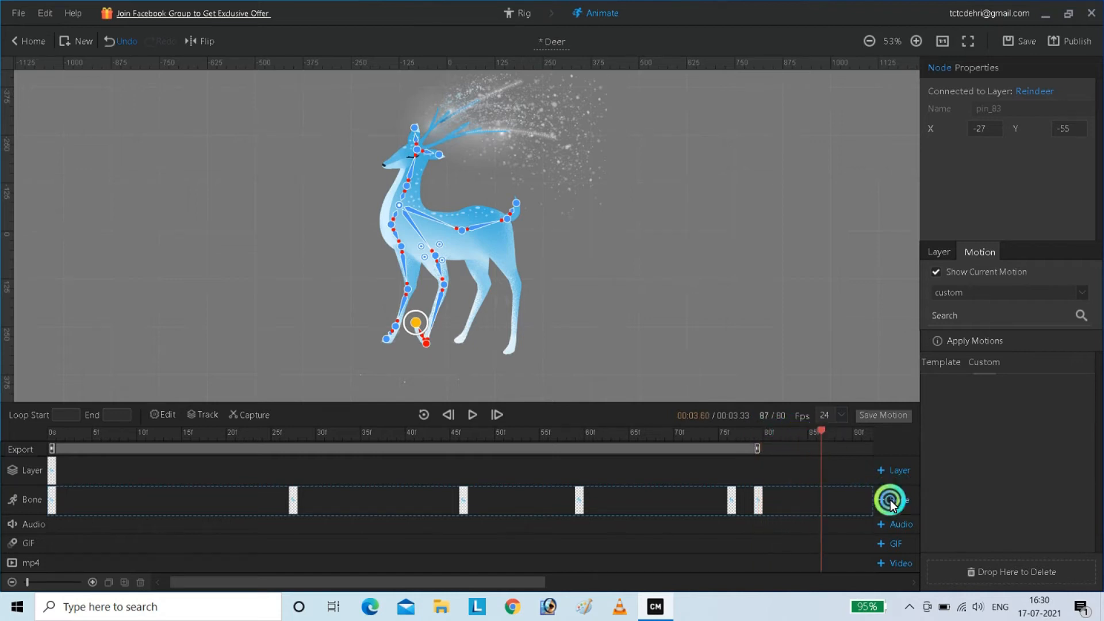
pyautogui.click(419, 323)
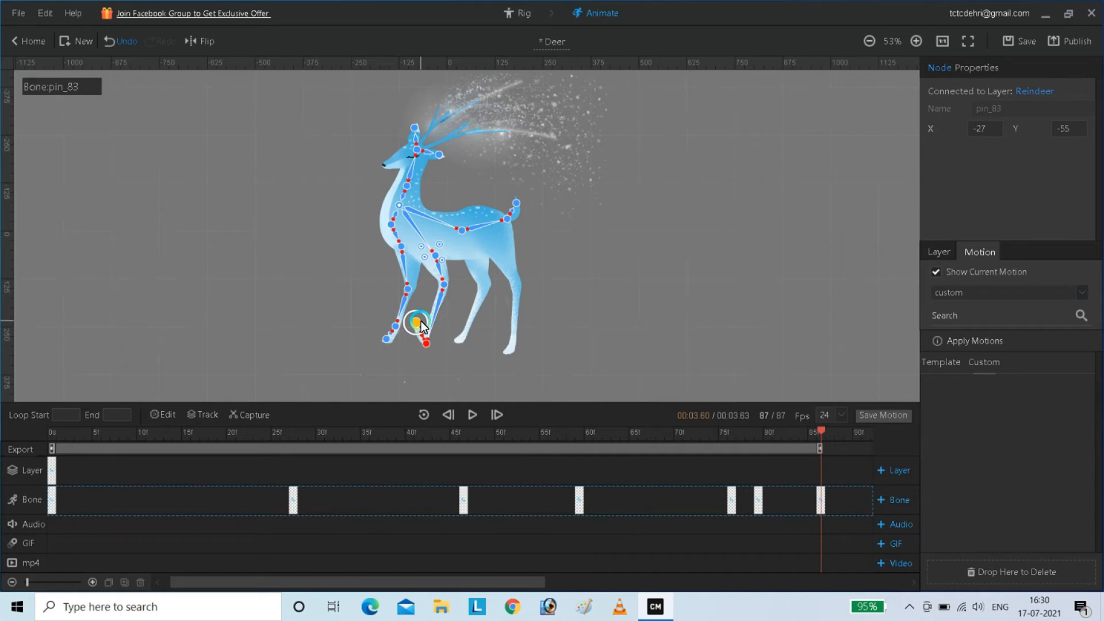
pyautogui.moveTo(420, 326); pyautogui.dragTo(414, 360)
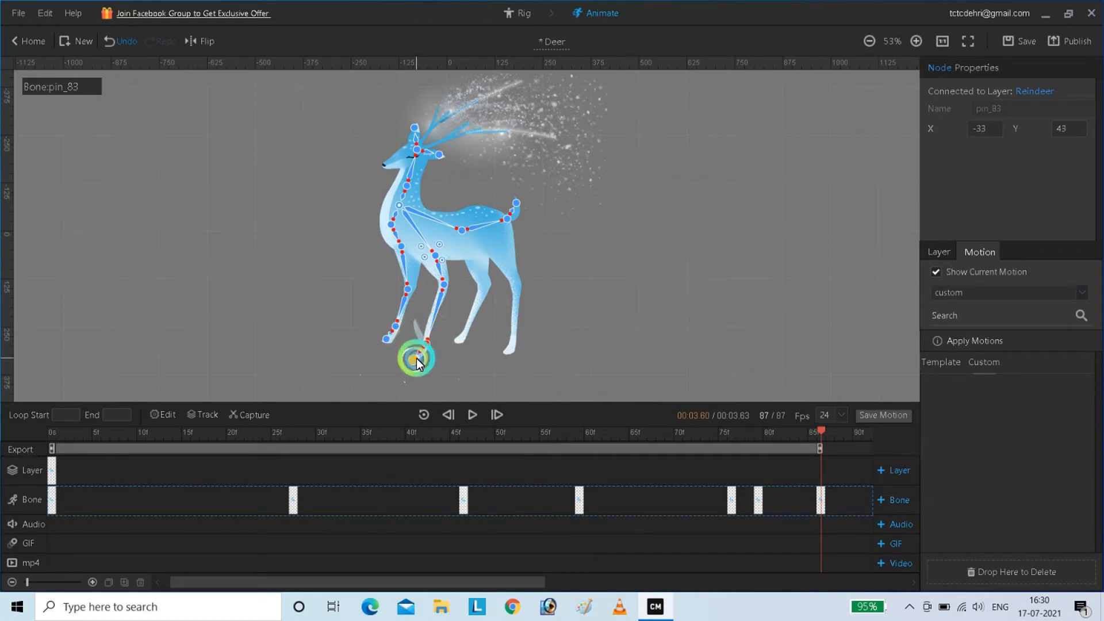
# Play back the extended deer animation to check the hoof movement
pyautogui.click(512, 425)
pyautogui.click(766, 425)
pyautogui.moveTo(832, 433); pyautogui.dragTo(605, 451)
pyautogui.click(449, 413)
pyautogui.click(471, 415)
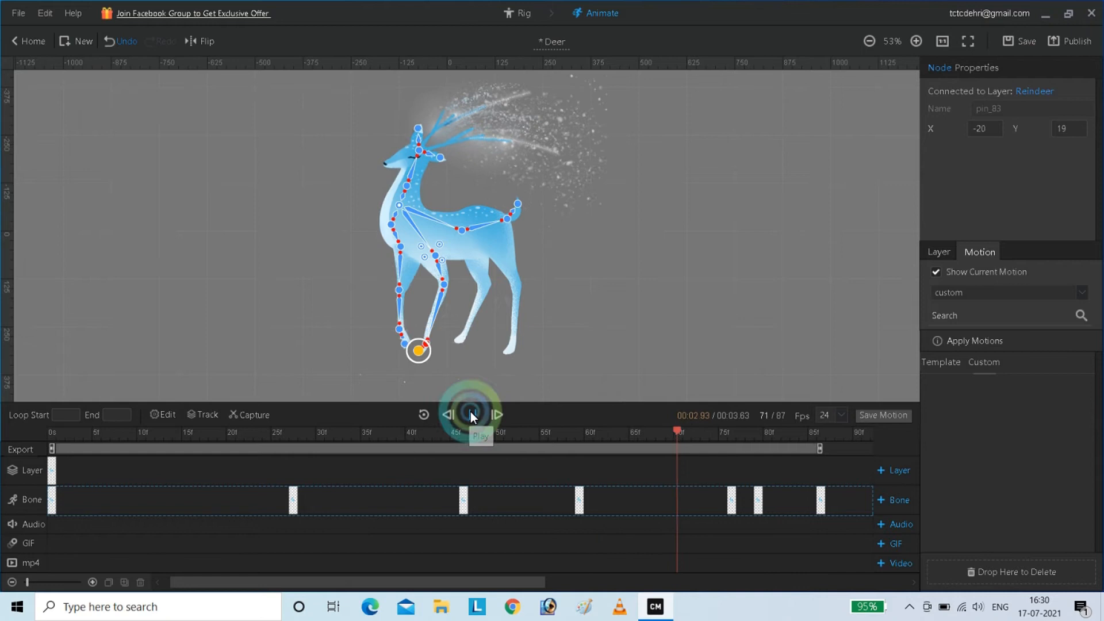
pyautogui.click(470, 414)
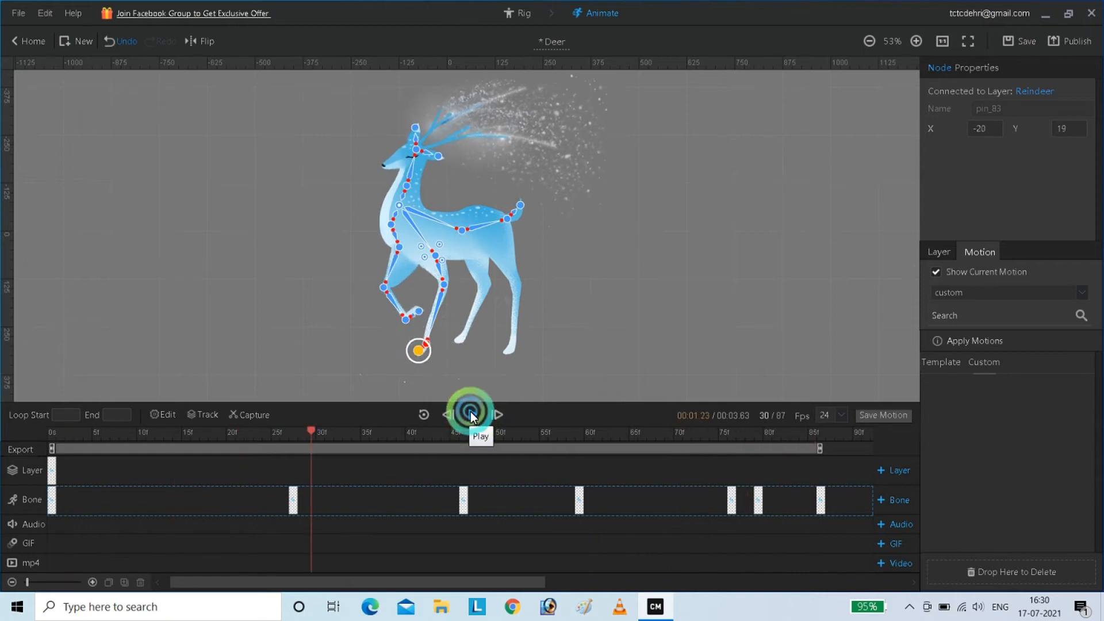
# Add a bone keyframe at frame 100
pyautogui.moveTo(314, 432); pyautogui.dragTo(878, 509)
pyautogui.click(885, 499)
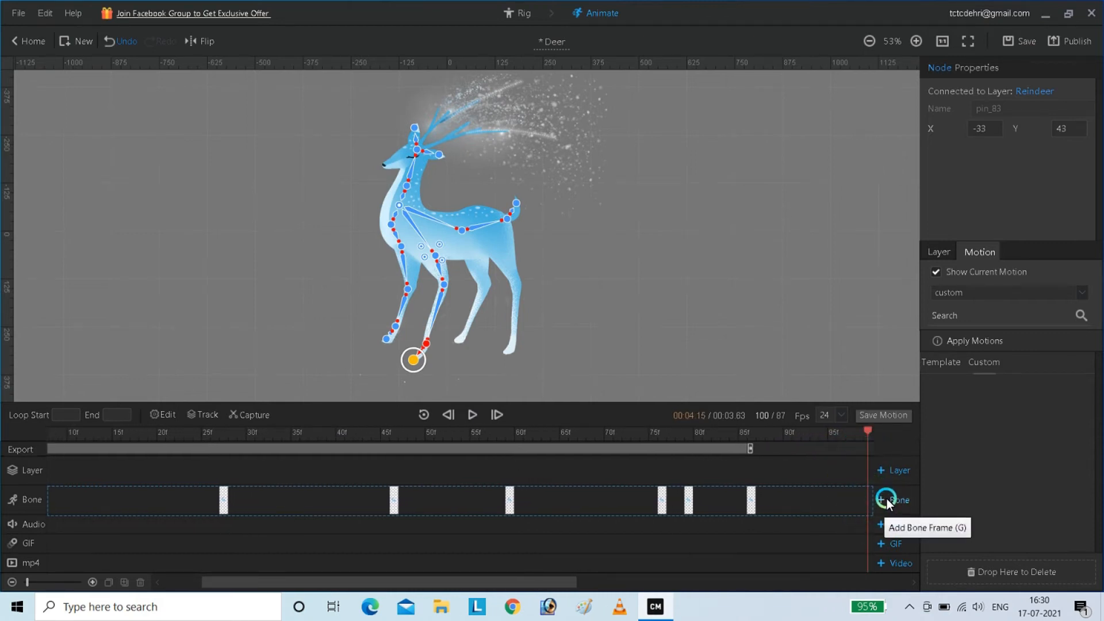
pyautogui.click(853, 498)
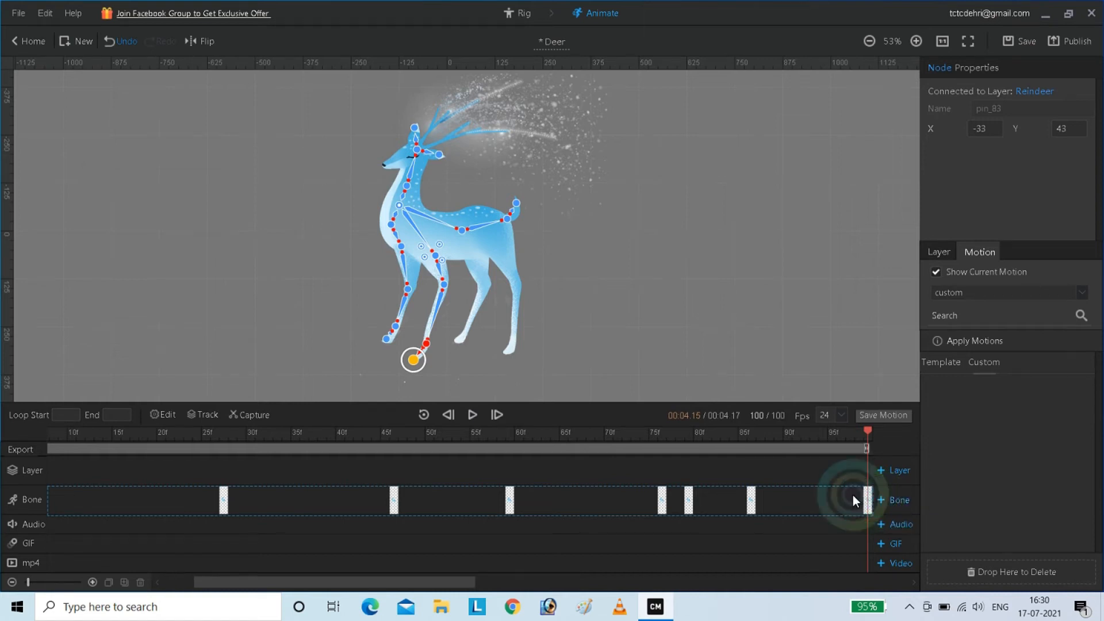
# Pull the deer's head node back and up to about X 64, Y -126 on the frame 100 keyframe
pyautogui.click(509, 230)
pyautogui.click(370, 135)
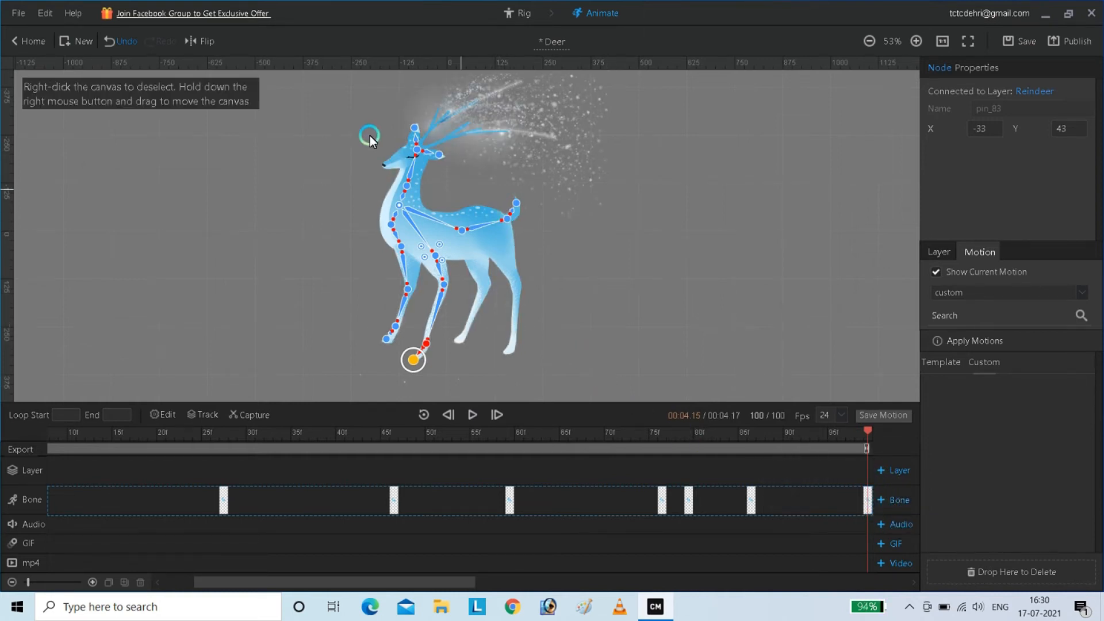
pyautogui.click(406, 148)
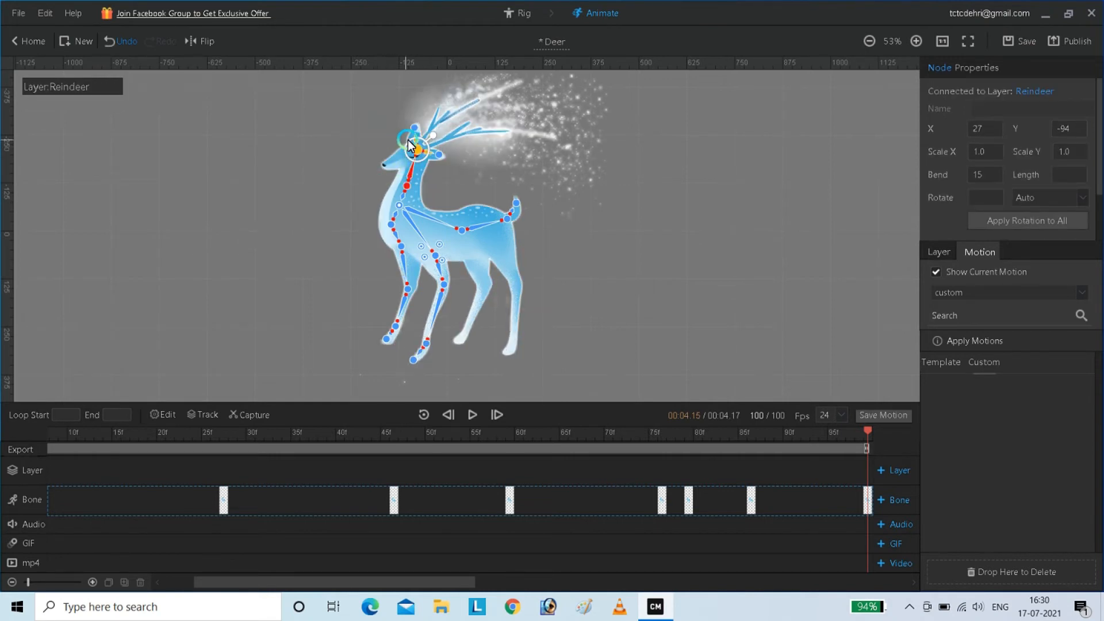
pyautogui.click(404, 148)
pyautogui.moveTo(404, 147); pyautogui.dragTo(427, 142)
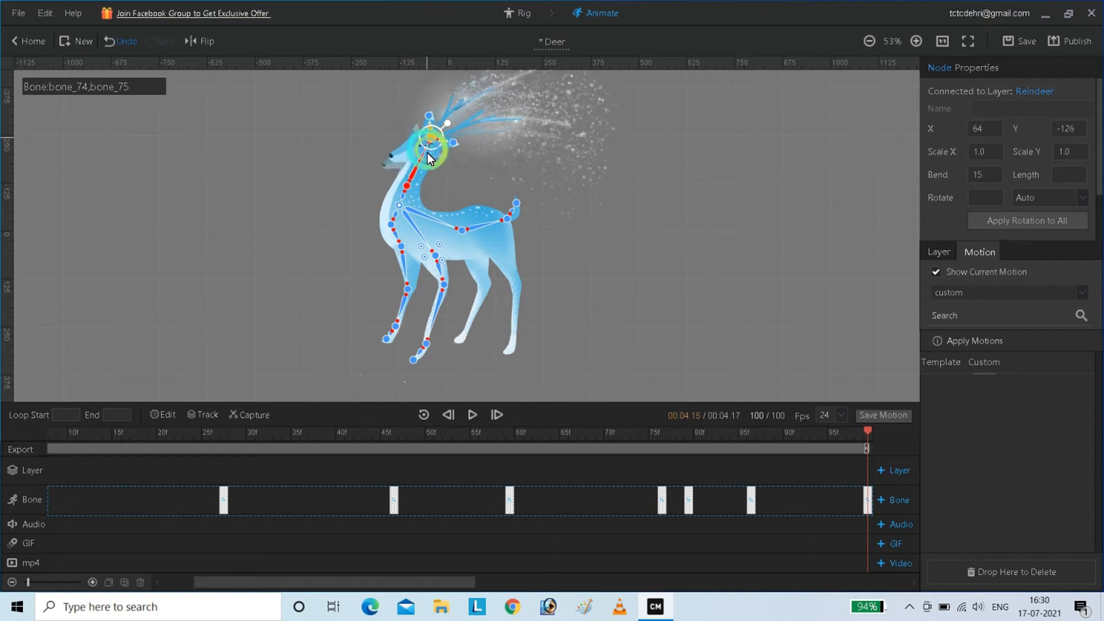
pyautogui.click(1037, 443)
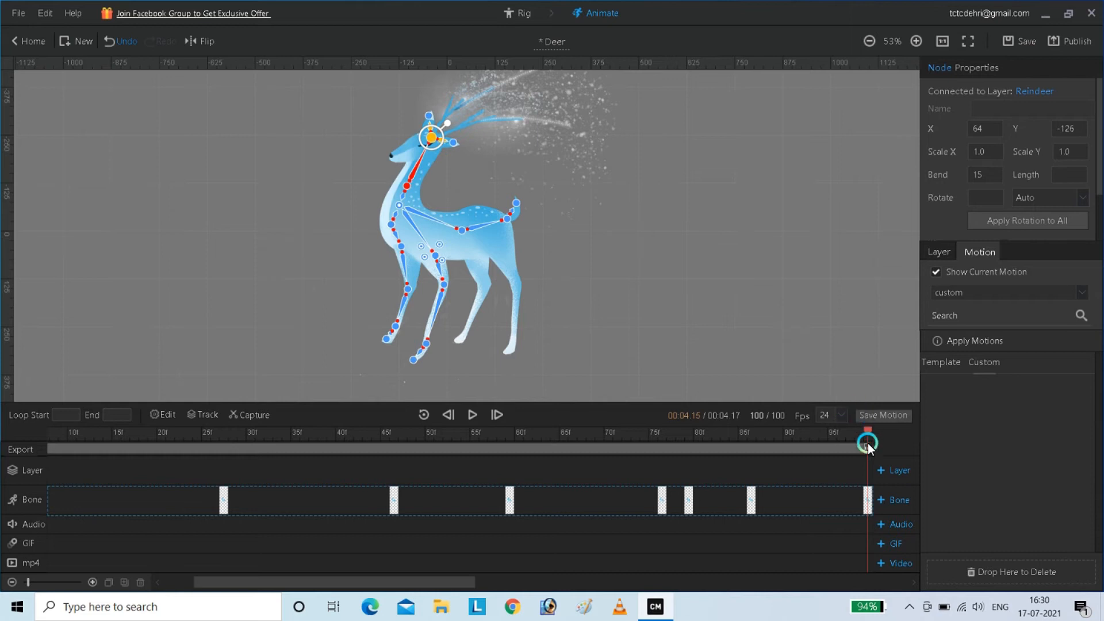
# Add a bone keyframe at frame 112 and move the head node forward to about X -8, Y -103
pyautogui.click(880, 432)
pyautogui.moveTo(880, 433); pyautogui.dragTo(891, 433)
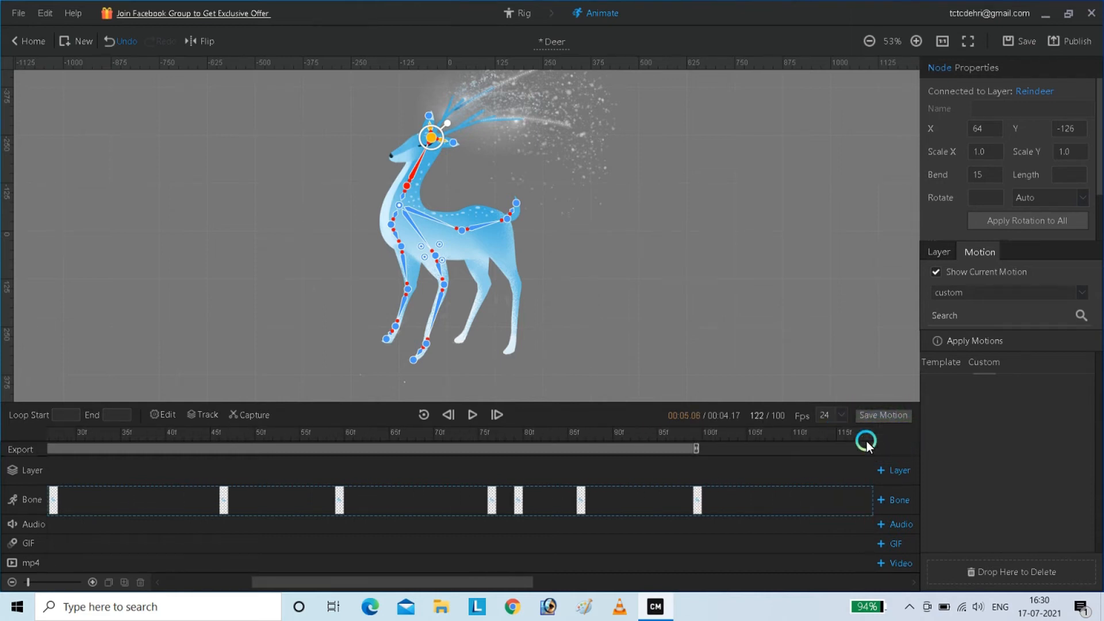
pyautogui.click(805, 441)
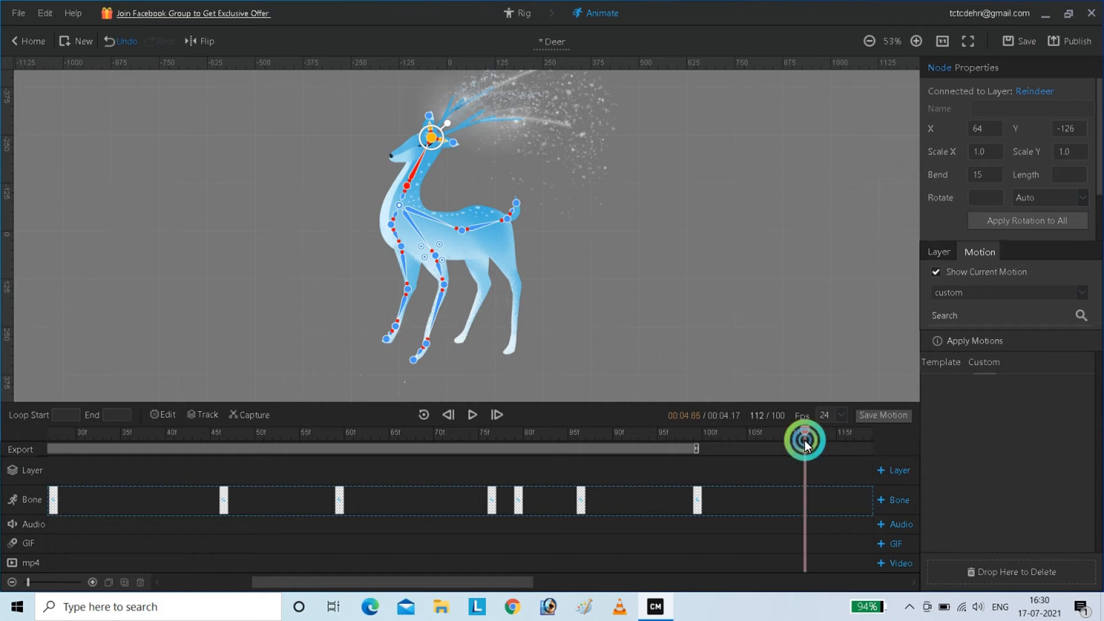
pyautogui.click(879, 476)
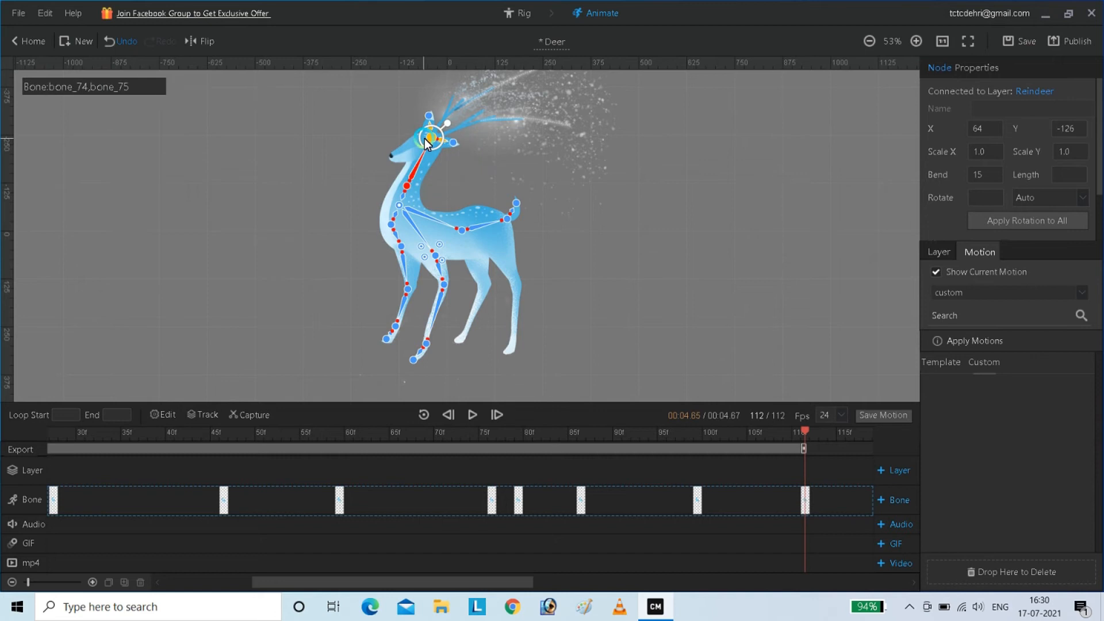
pyautogui.moveTo(433, 143); pyautogui.dragTo(405, 146)
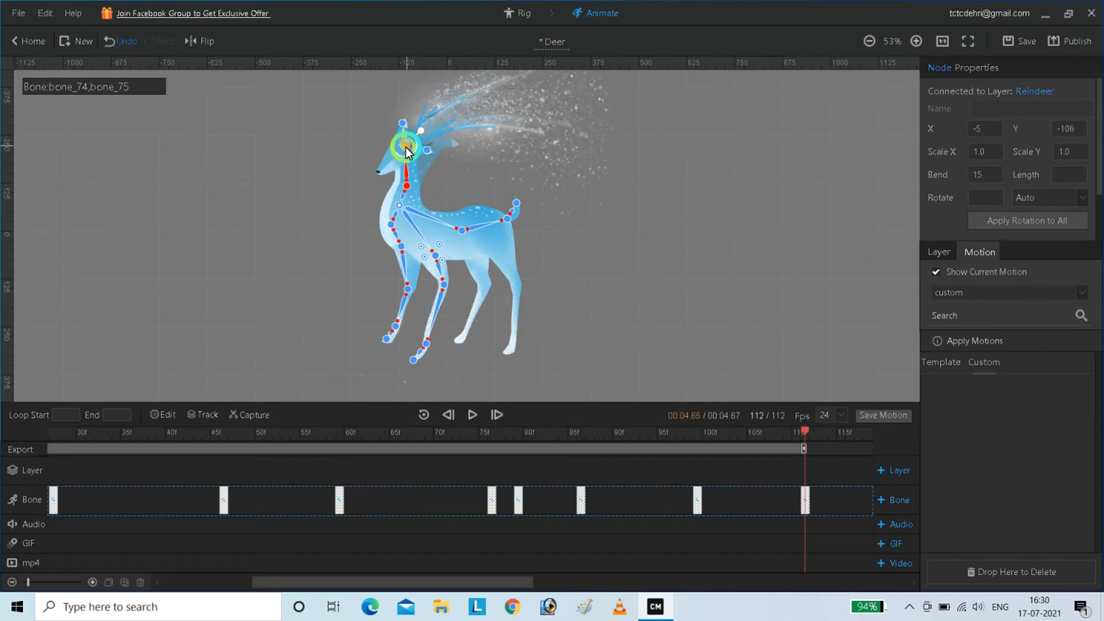
pyautogui.click(753, 327)
pyautogui.click(890, 438)
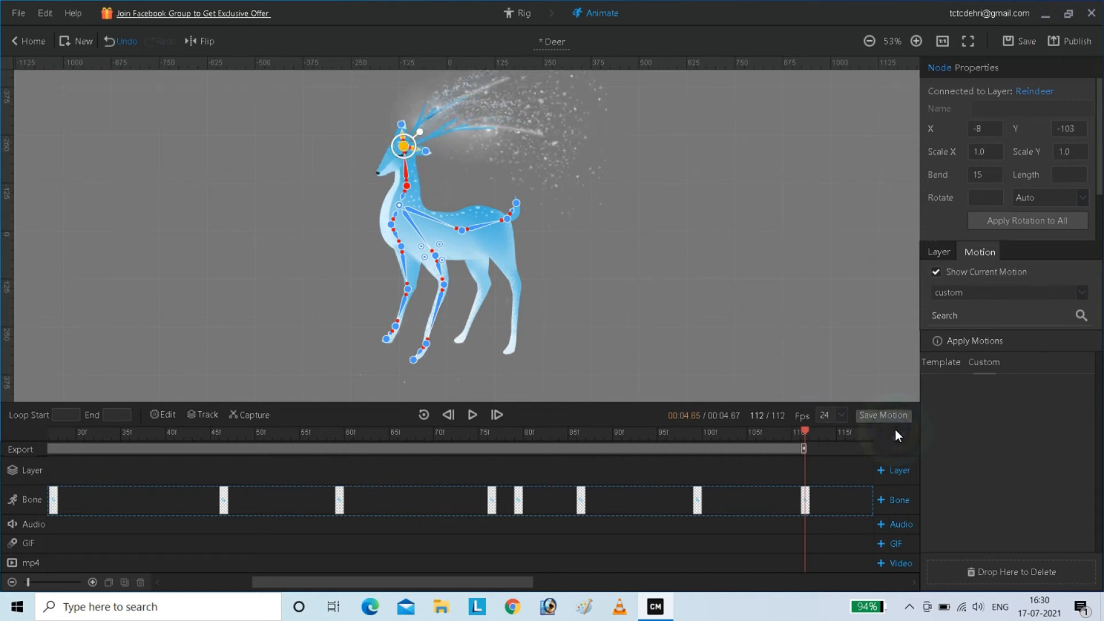
# Add a bone keyframe at frame 126
pyautogui.click(841, 419)
pyautogui.click(823, 422)
pyautogui.click(805, 431)
pyautogui.moveTo(805, 433)
pyautogui.mouseDown()
pyautogui.moveTo(886, 435)
pyautogui.moveTo(816, 444)
pyautogui.mouseUp()
pyautogui.click(881, 499)
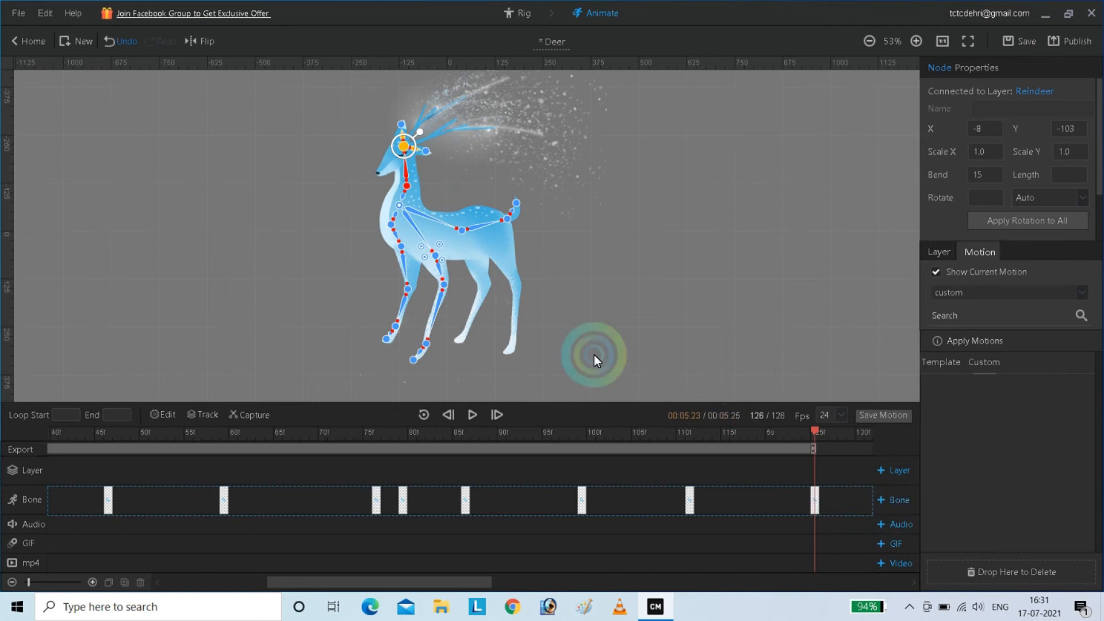
# Move the deer's root node forward and down to about X -185, Y -45 on the frame 126 keyframe
pyautogui.click(395, 204)
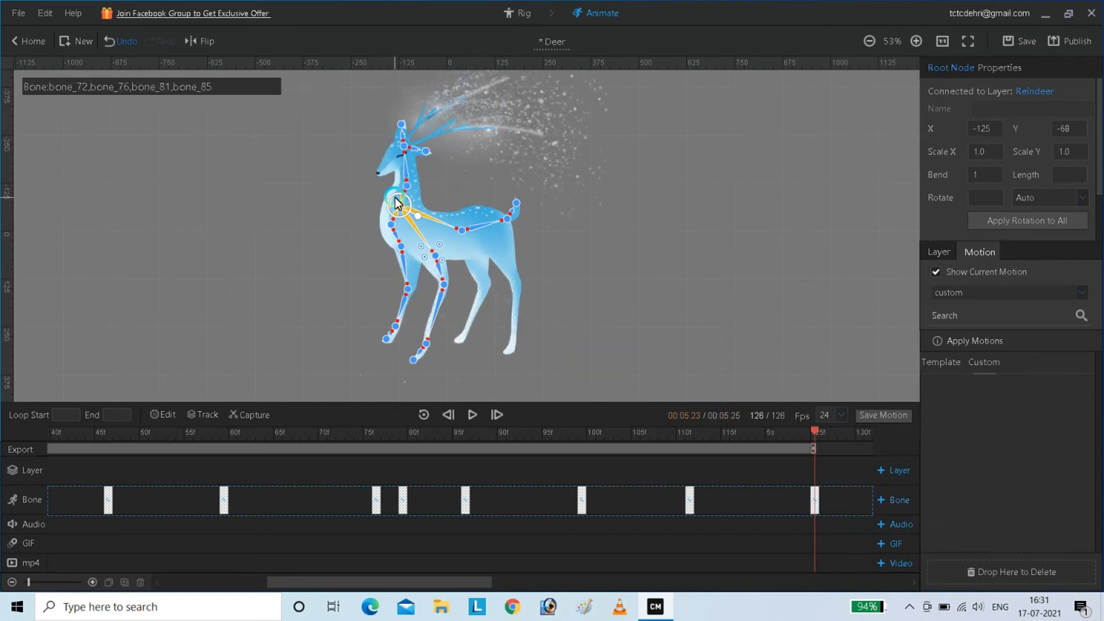
pyautogui.click(381, 208)
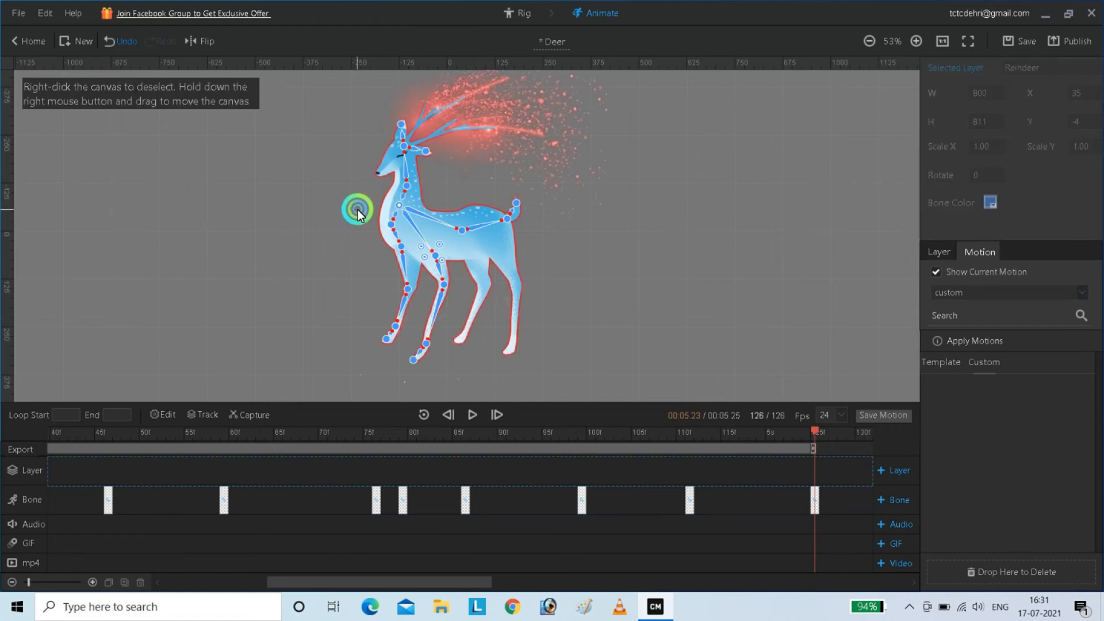
pyautogui.click(399, 208)
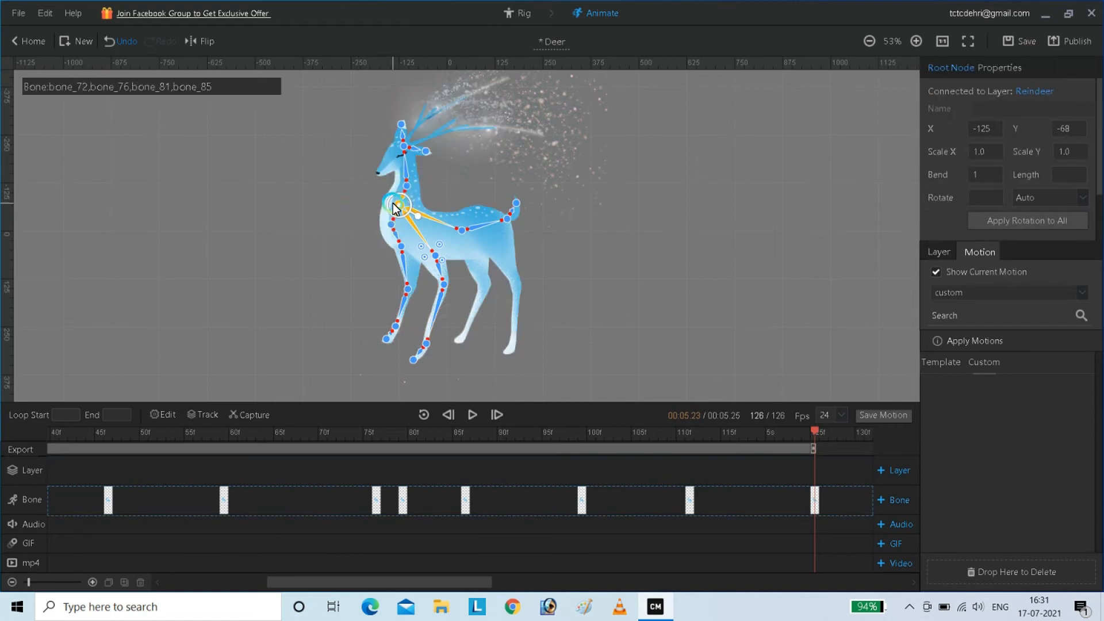
pyautogui.moveTo(377, 215); pyautogui.dragTo(371, 218)
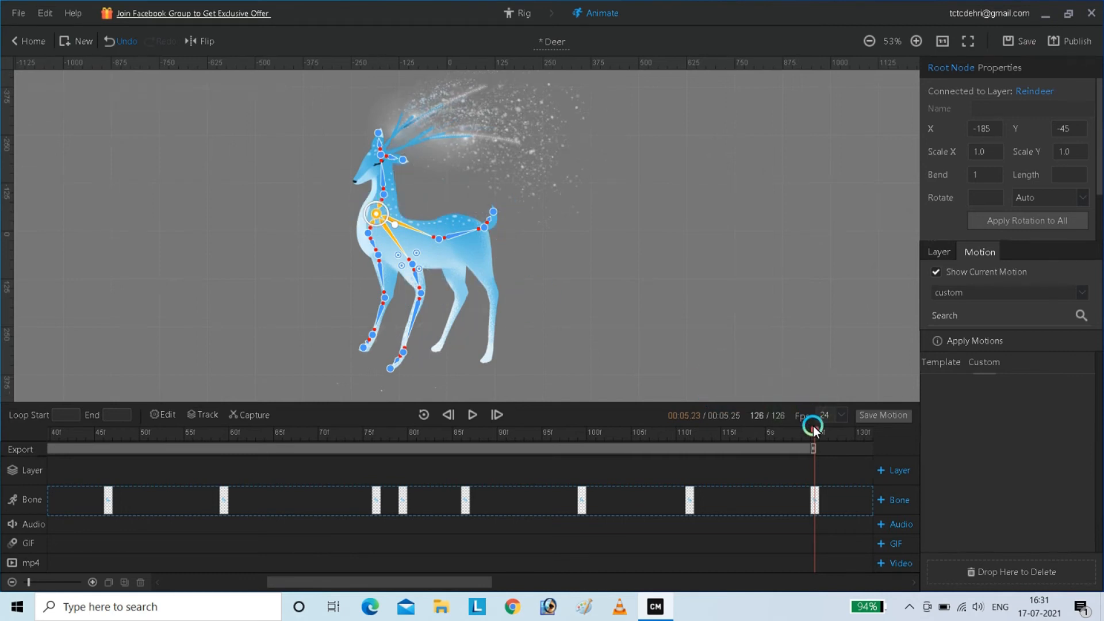
# Add a bone keyframe at frame 136 and move the root node back to about X -30, Y -45
pyautogui.moveTo(815, 434); pyautogui.dragTo(848, 439)
pyautogui.click(886, 499)
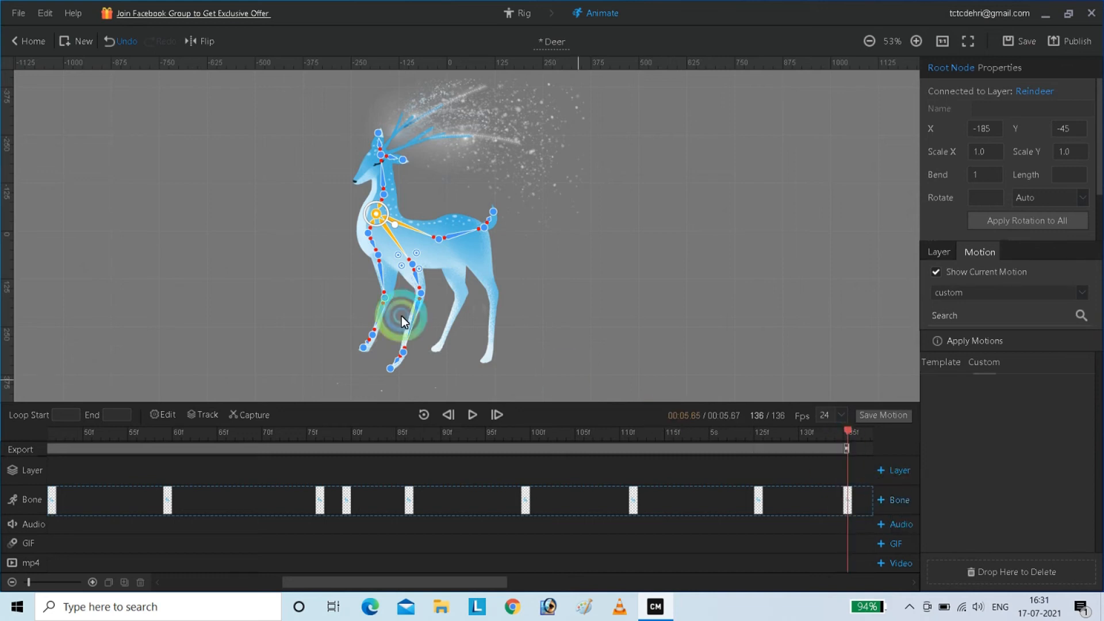
pyautogui.moveTo(375, 219); pyautogui.dragTo(434, 219)
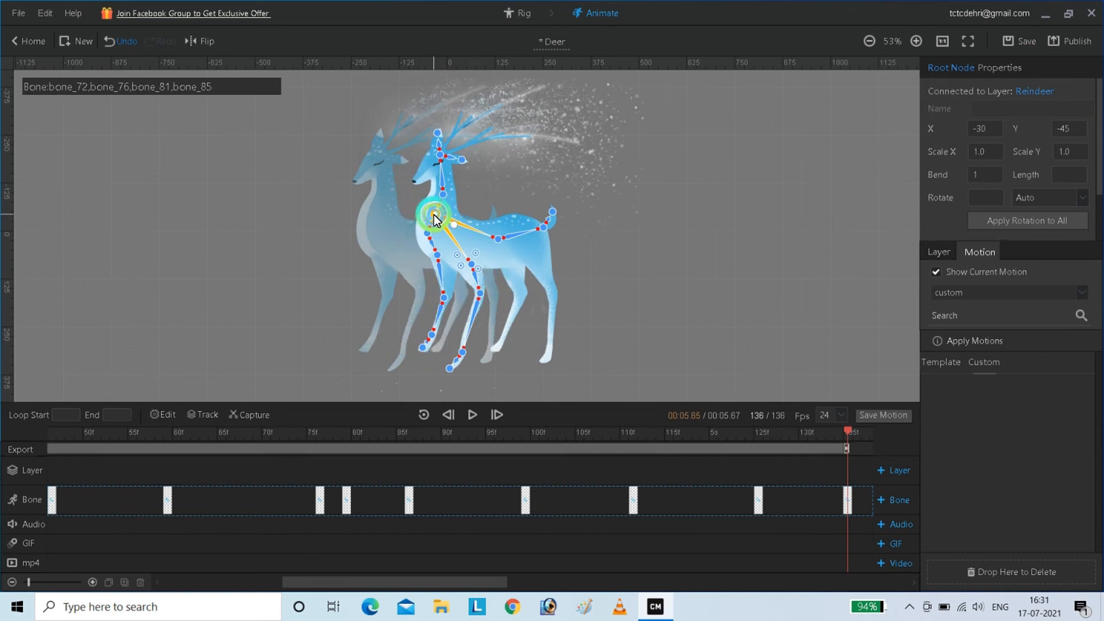
# Return the playhead to the start of the timeline and play back the whole deer animation
pyautogui.click(846, 428)
pyautogui.moveTo(846, 428); pyautogui.dragTo(5, 452)
pyautogui.click(467, 419)
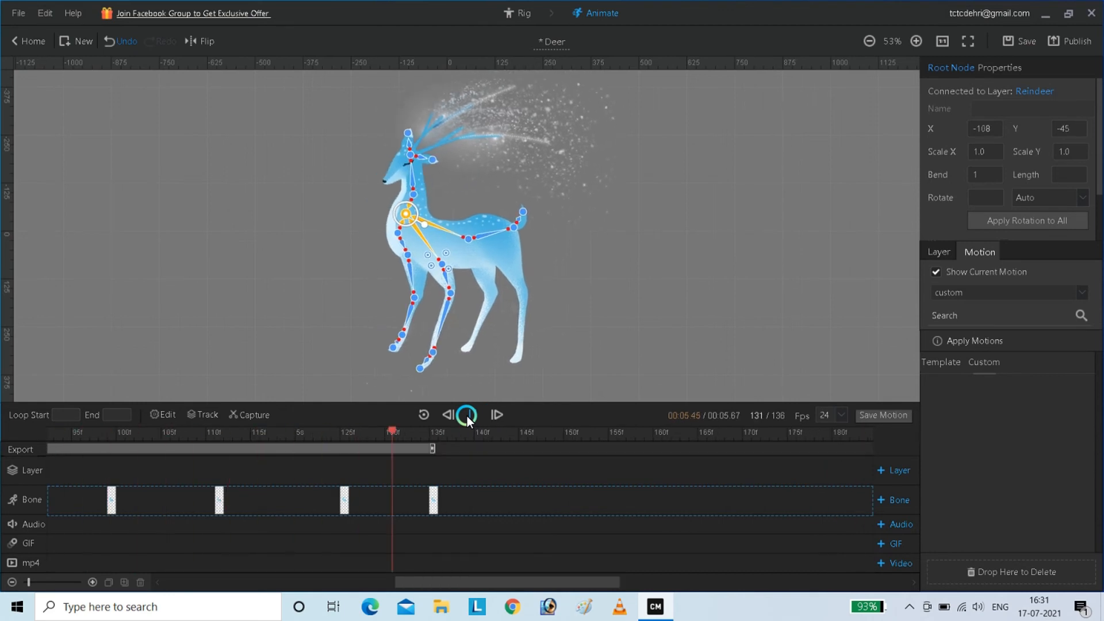
pyautogui.click(467, 415)
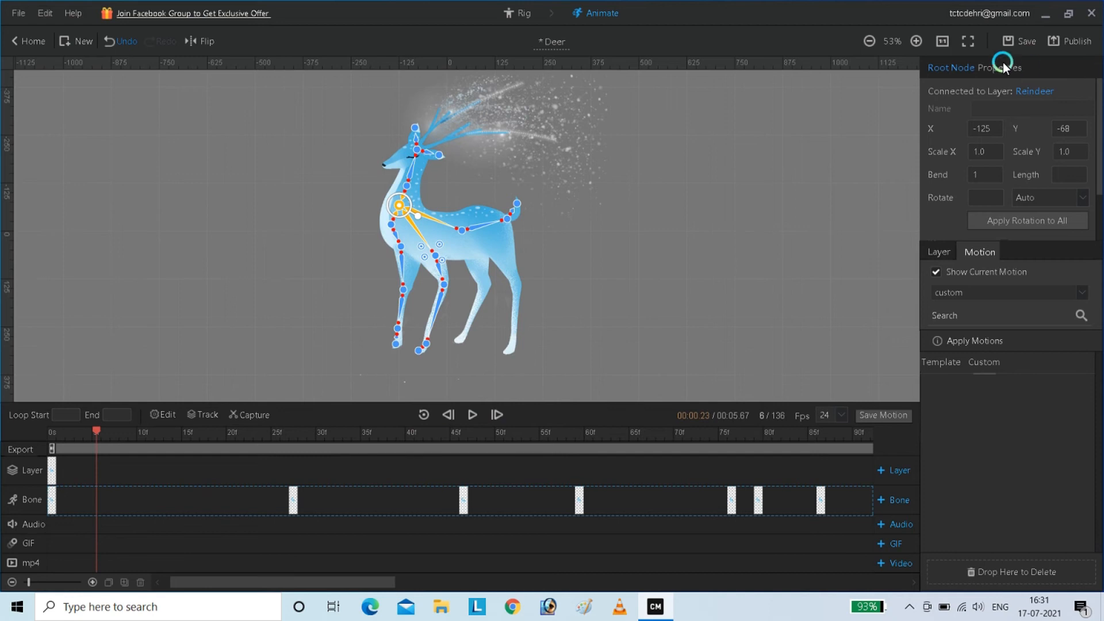
# Open the publish settings for the animation and choose MP4 as the output format
pyautogui.click(1065, 44)
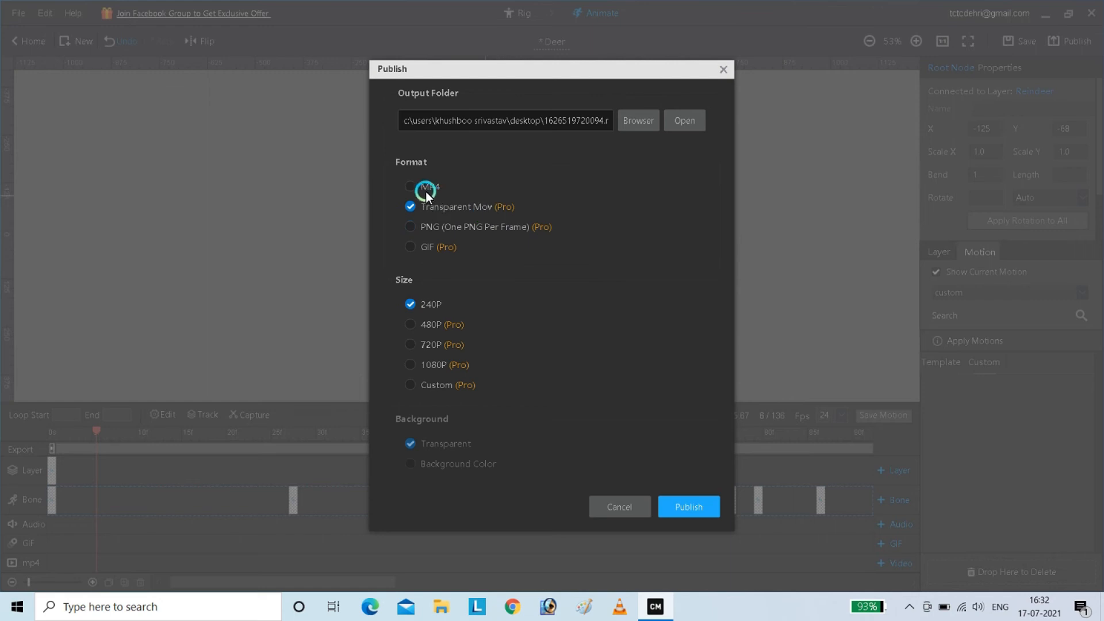
pyautogui.click(411, 185)
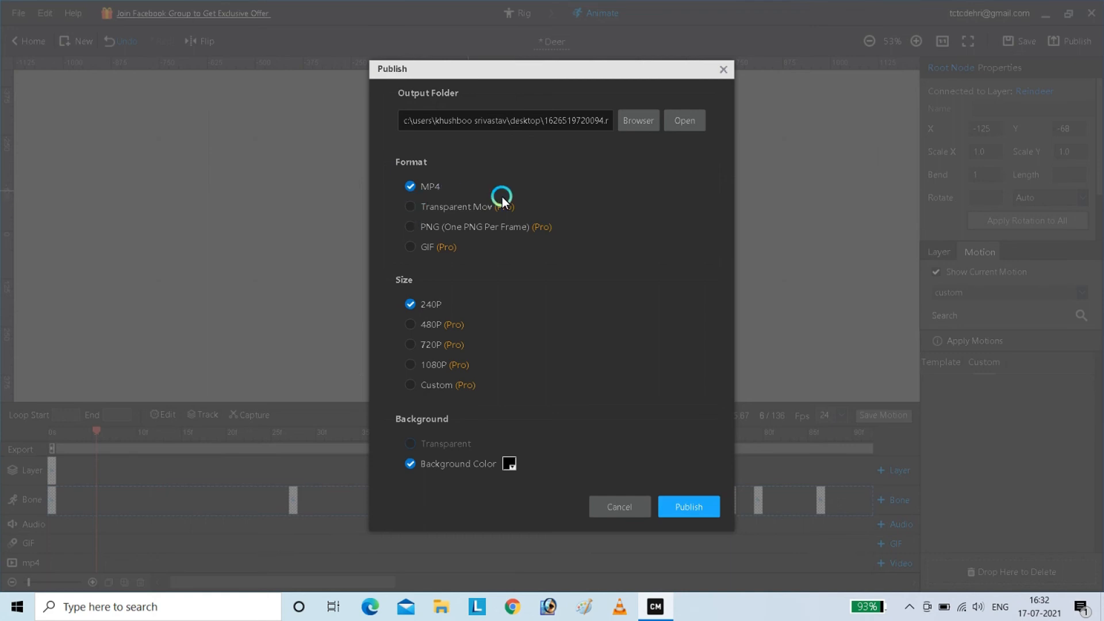
pyautogui.click(409, 206)
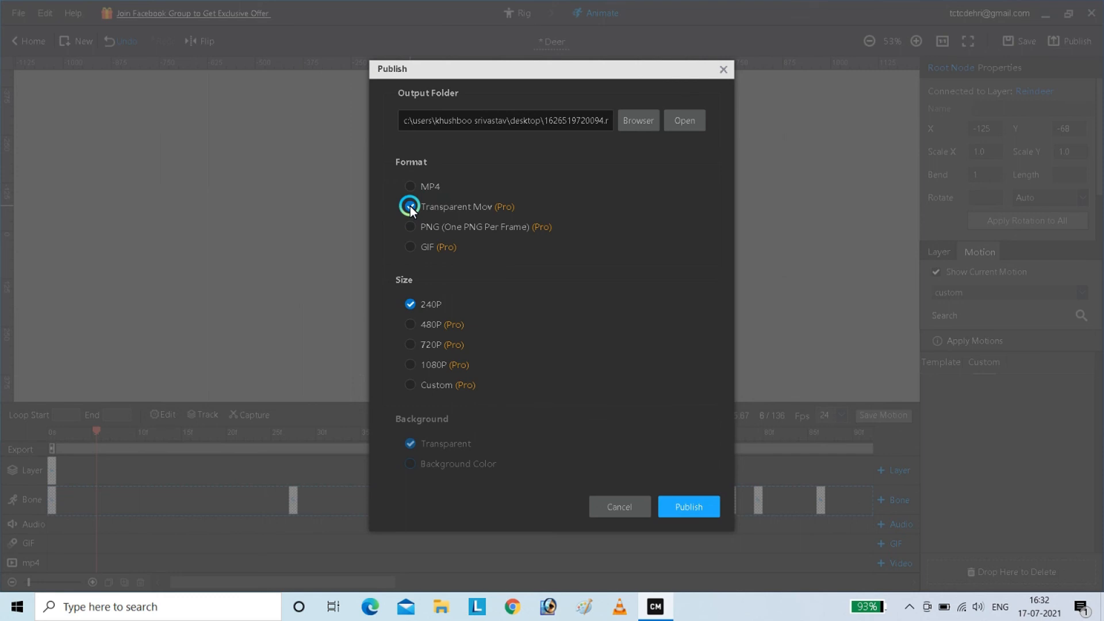
pyautogui.click(414, 184)
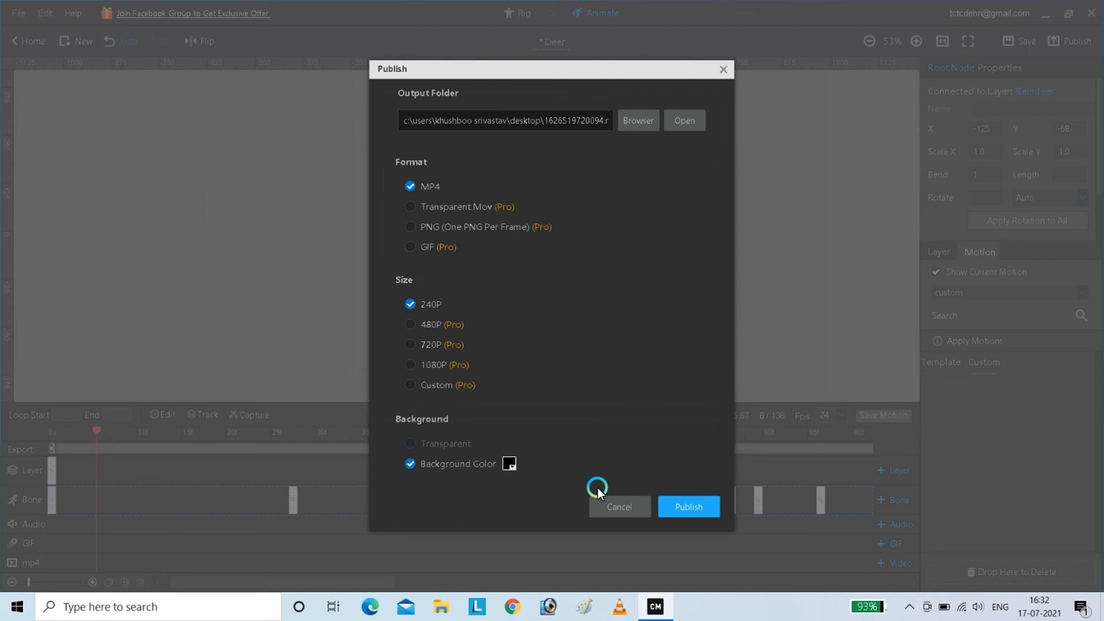
# Set the video's background color to black (#000000) and publish the animation
pyautogui.click(506, 459)
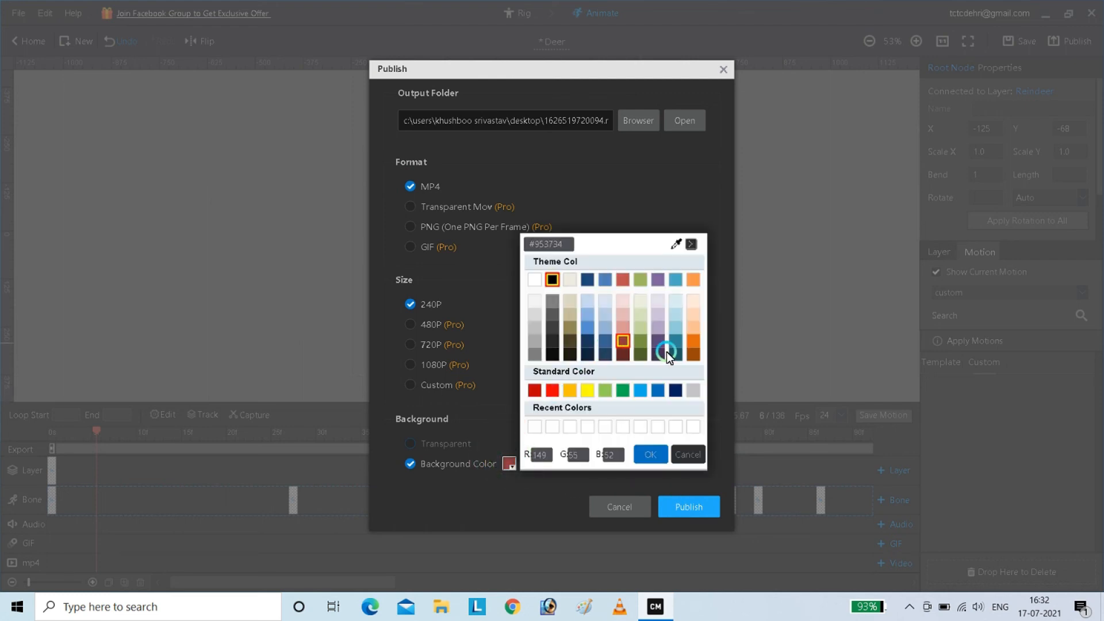
pyautogui.click(553, 354)
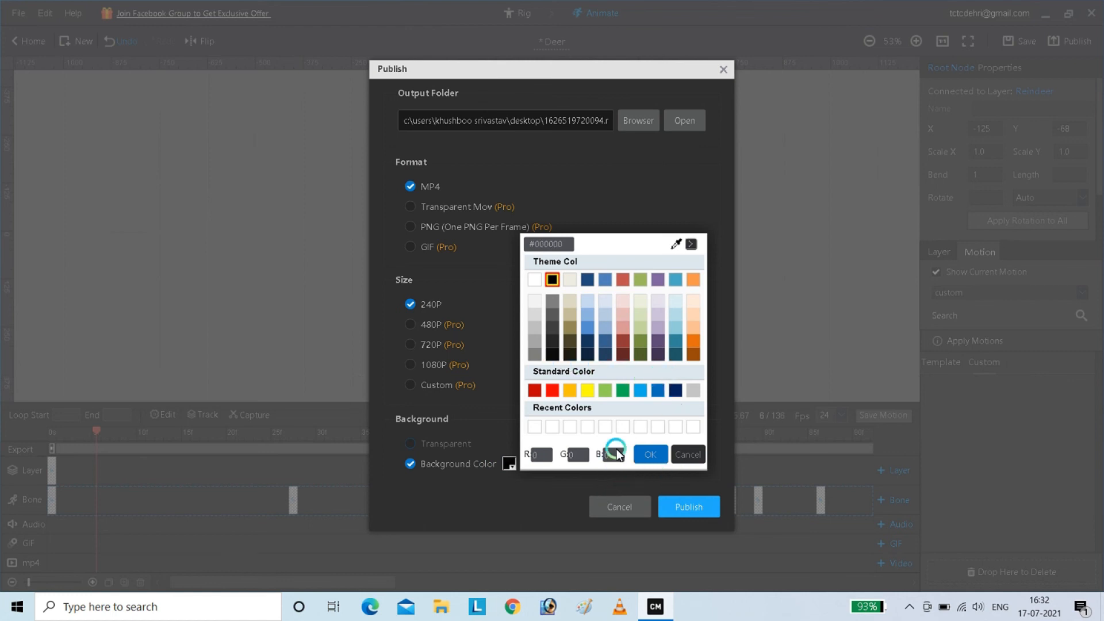
pyautogui.click(653, 454)
pyautogui.click(675, 502)
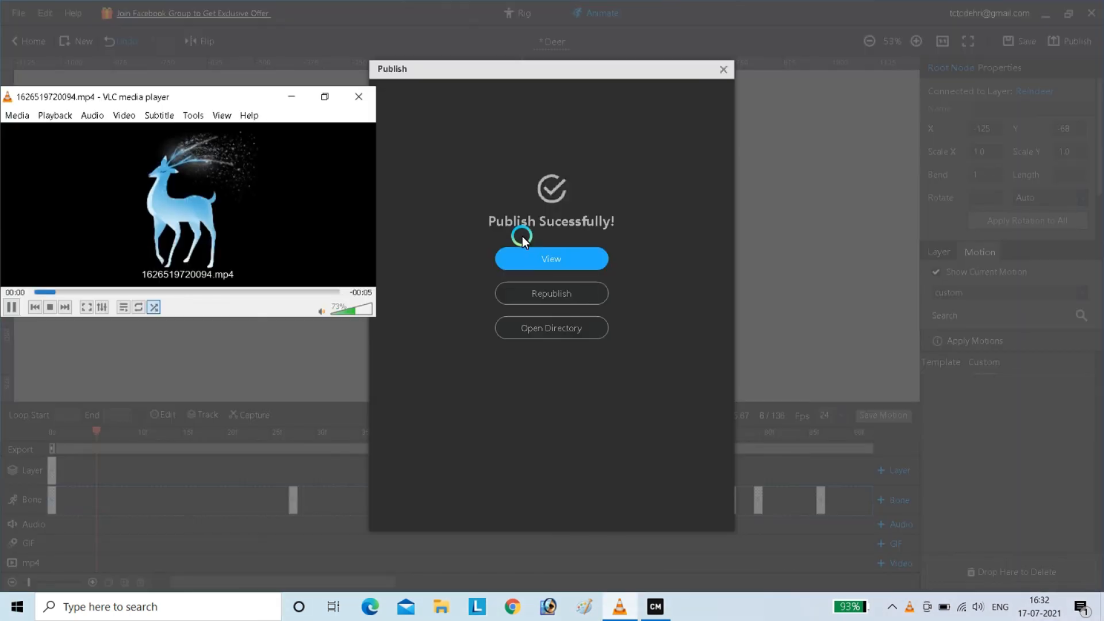
# Watch the published deer video full screen, replaying it from the beginning
pyautogui.doubleClick(320, 229)
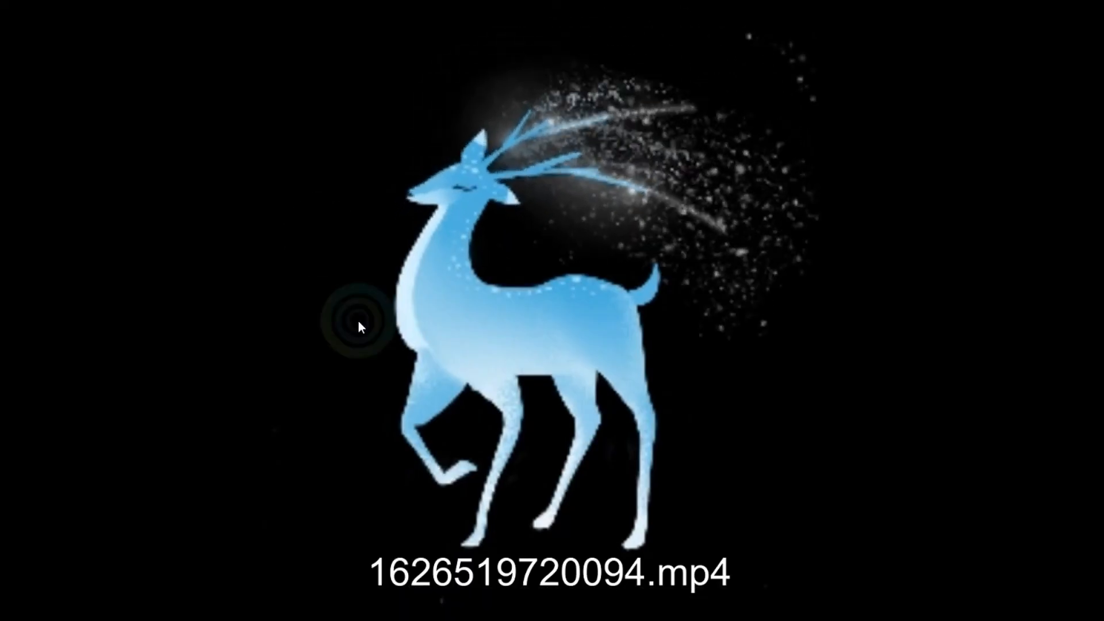
pyautogui.click(361, 599)
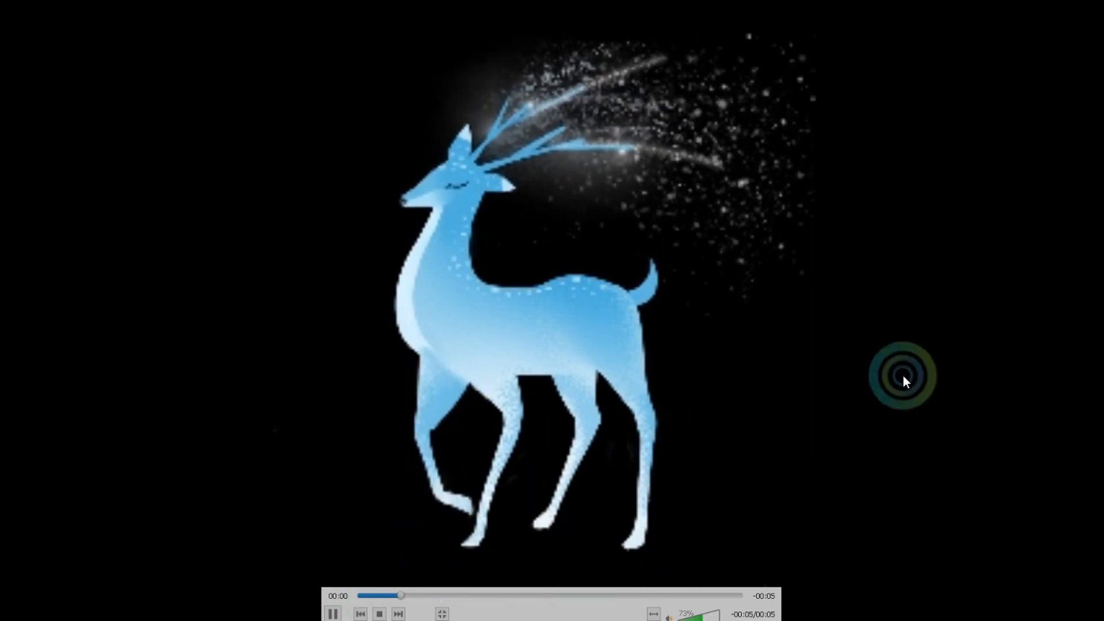